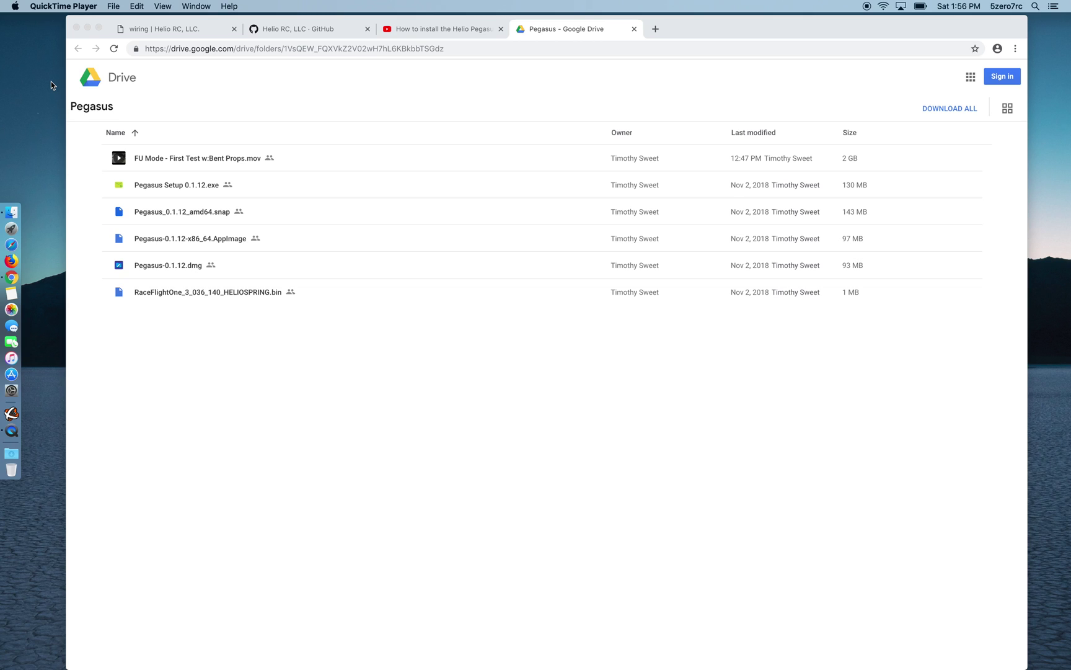
Step: Download Pegasus-0.1.12.dmg from the shared Pegasus folder on Google Drive
{"action": "double_click", "coordinate": [453, 47]}
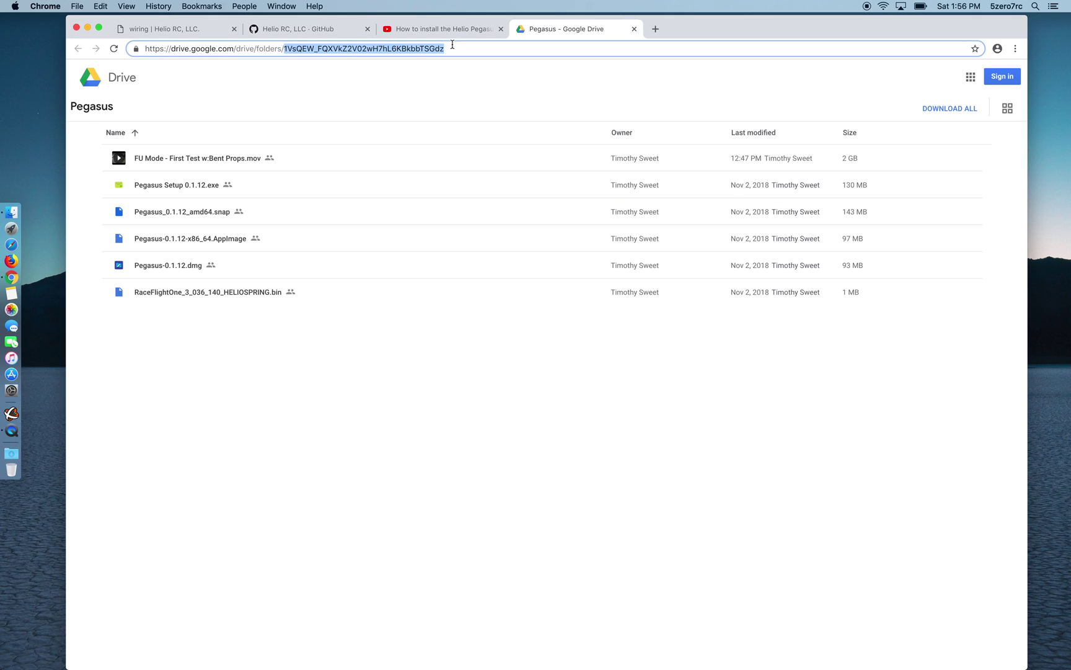
{"action": "triple_click", "coordinate": [458, 46]}
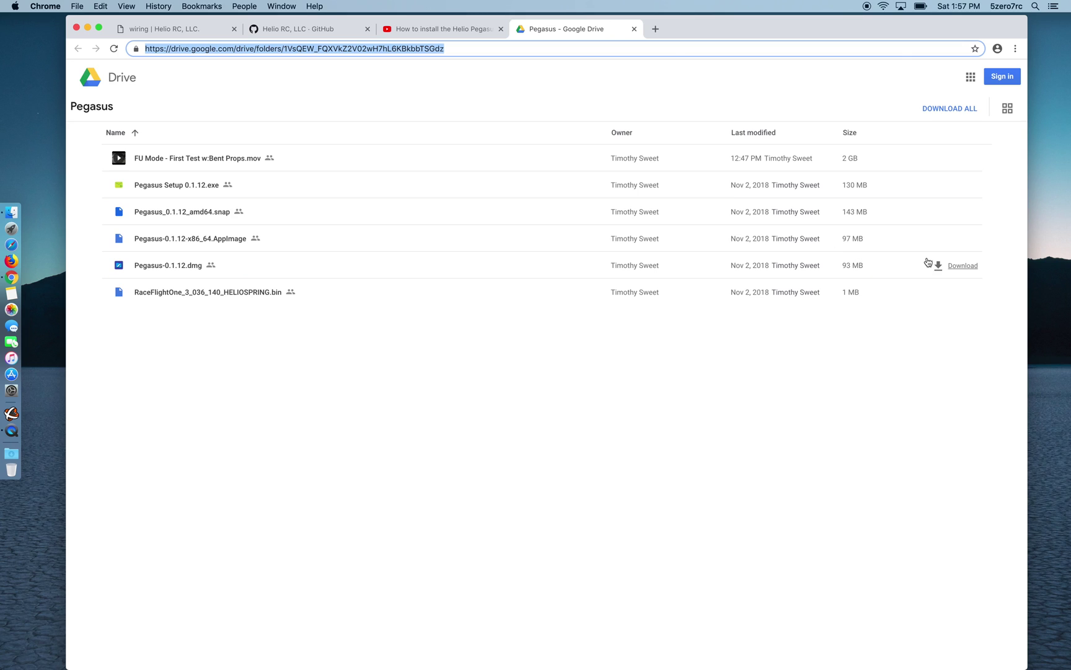
{"action": "left_click", "coordinate": [937, 265]}
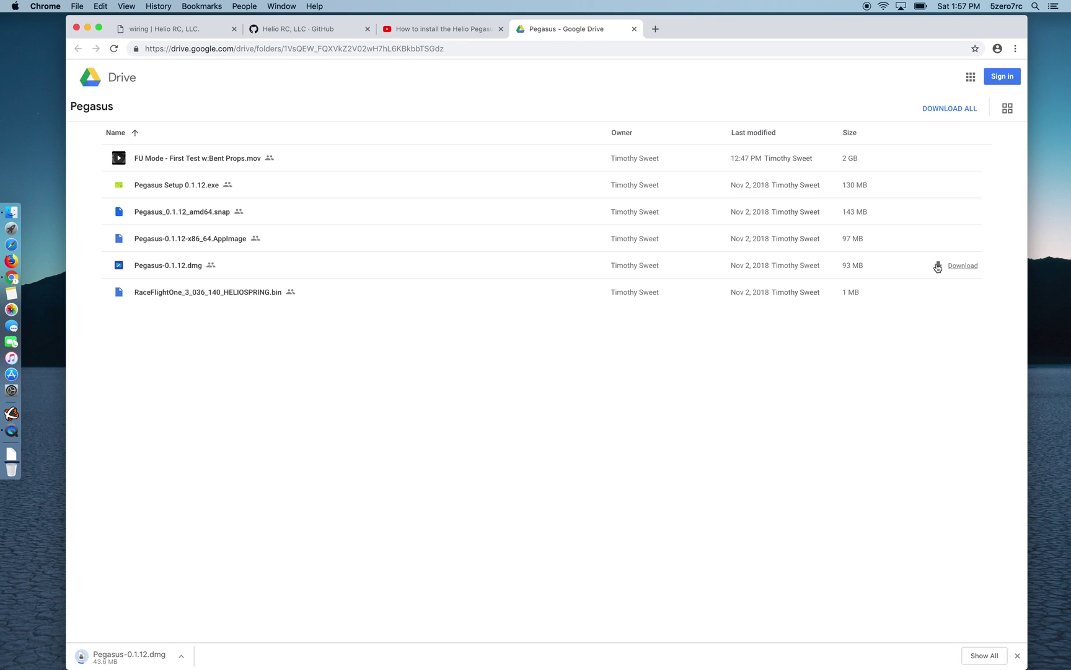
Step: Open the downloaded Pegasus-0.1.12.dmg and copy the Pegasus app into the Applications folder, replacing the existing copy
{"action": "left_click", "coordinate": [9, 459]}
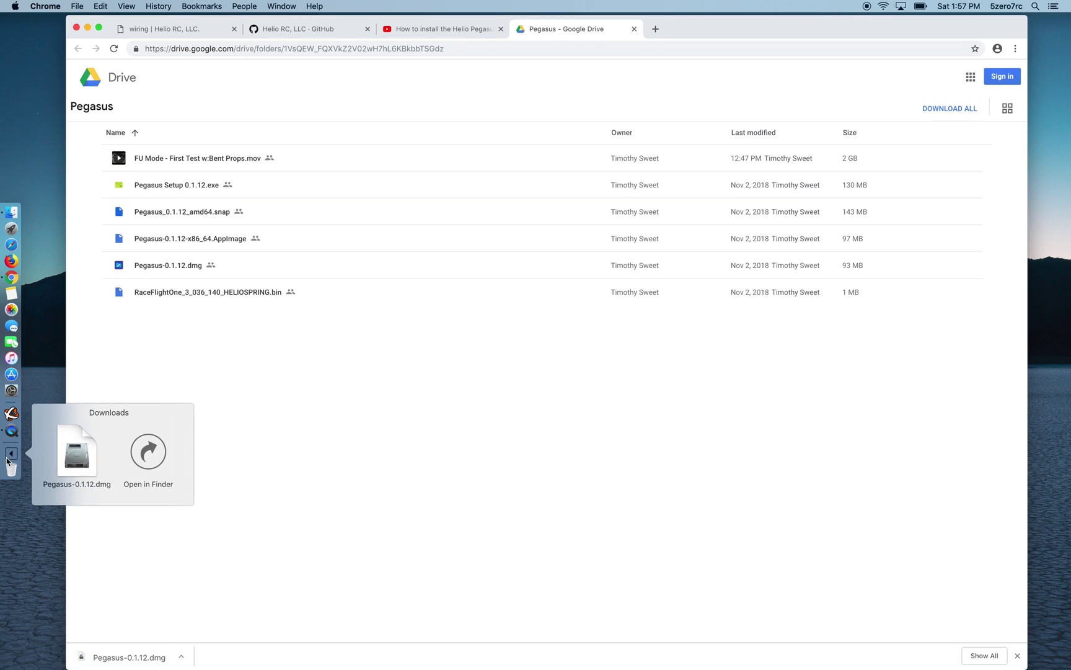
{"action": "left_click", "coordinate": [75, 461]}
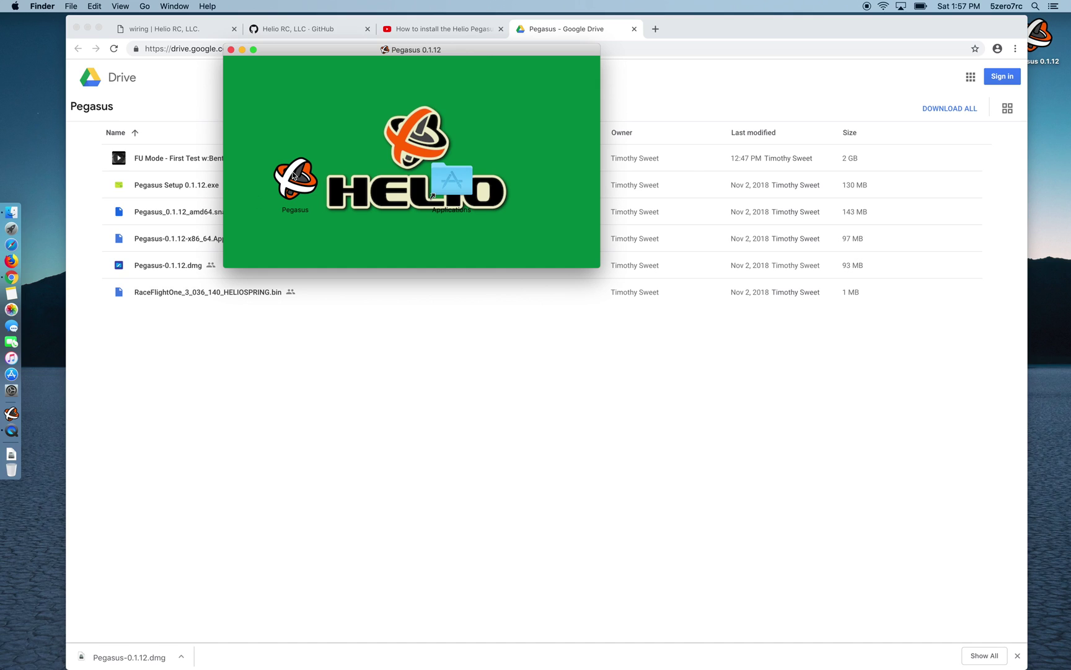
{"action": "left_click_drag", "start_coordinate": [296, 179], "coordinate": [463, 178]}
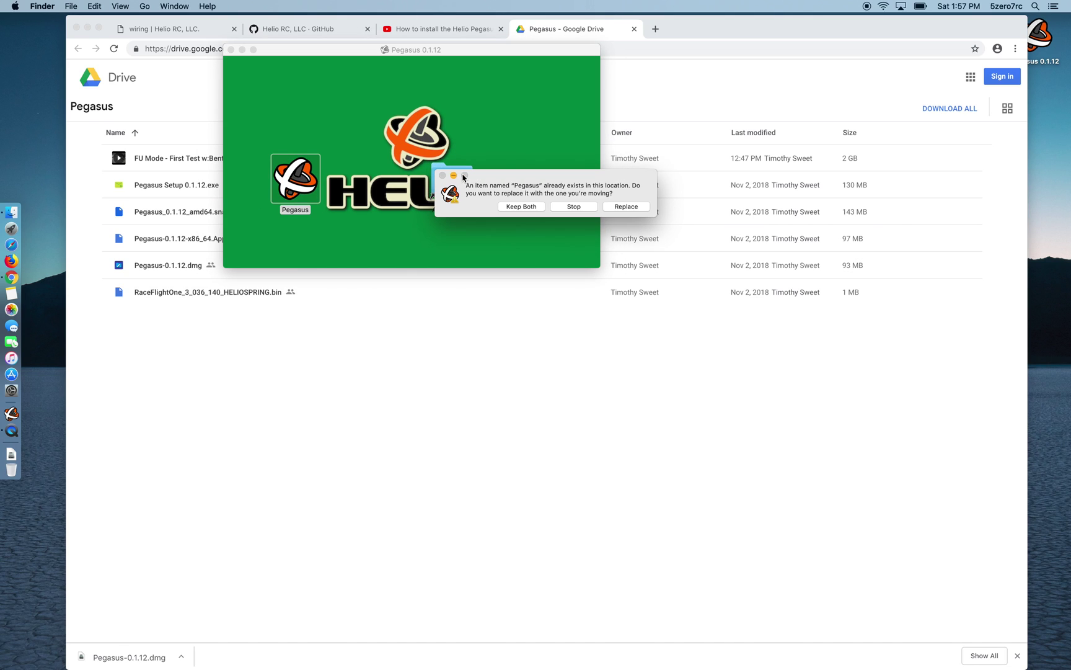
{"action": "left_click", "coordinate": [627, 207]}
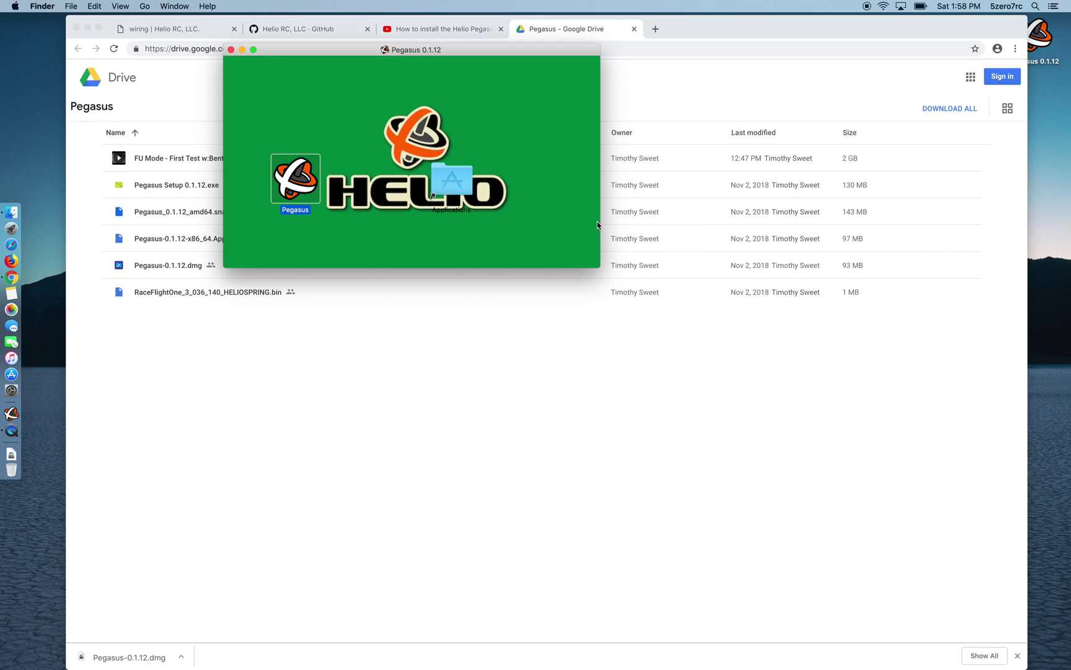
Step: Find Pegasus in the Applications folder and launch it, approving the opening of the app downloaded from the internet
{"action": "left_click", "coordinate": [450, 175]}
{"action": "double_click", "coordinate": [449, 175]}
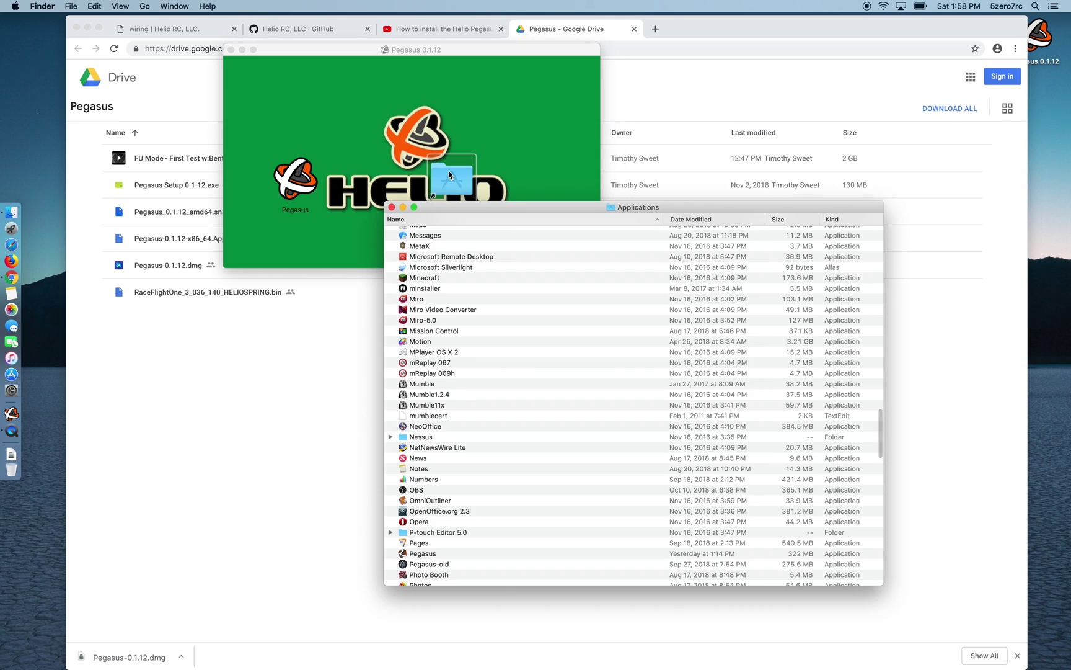
{"action": "left_click", "coordinate": [464, 365]}
{"action": "type", "text": "peg"}
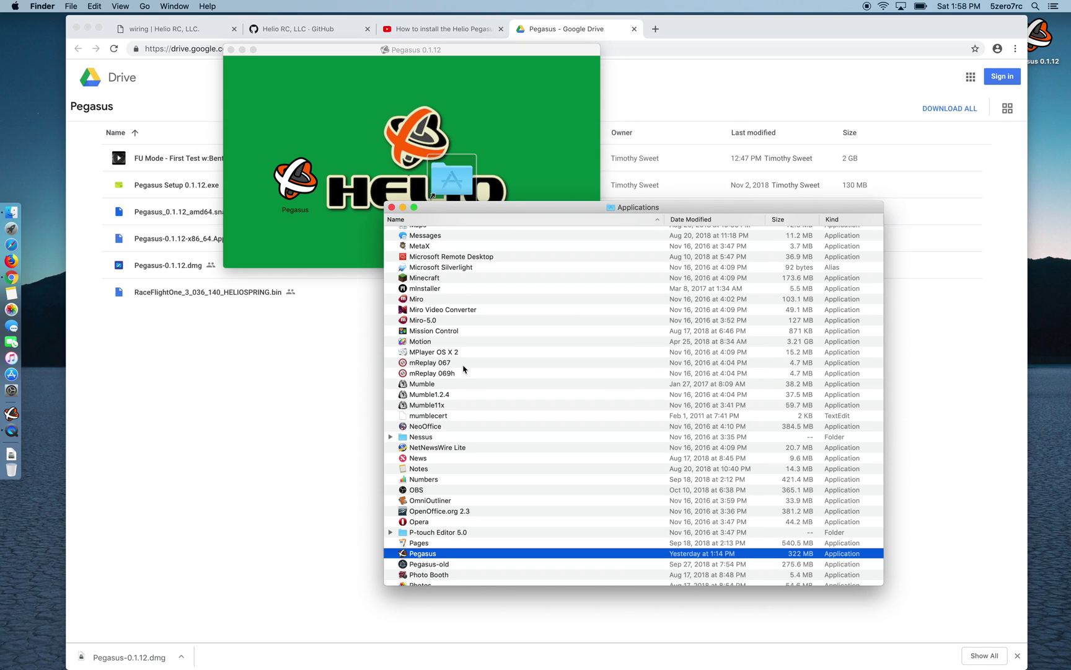
{"action": "right_click", "coordinate": [426, 556]}
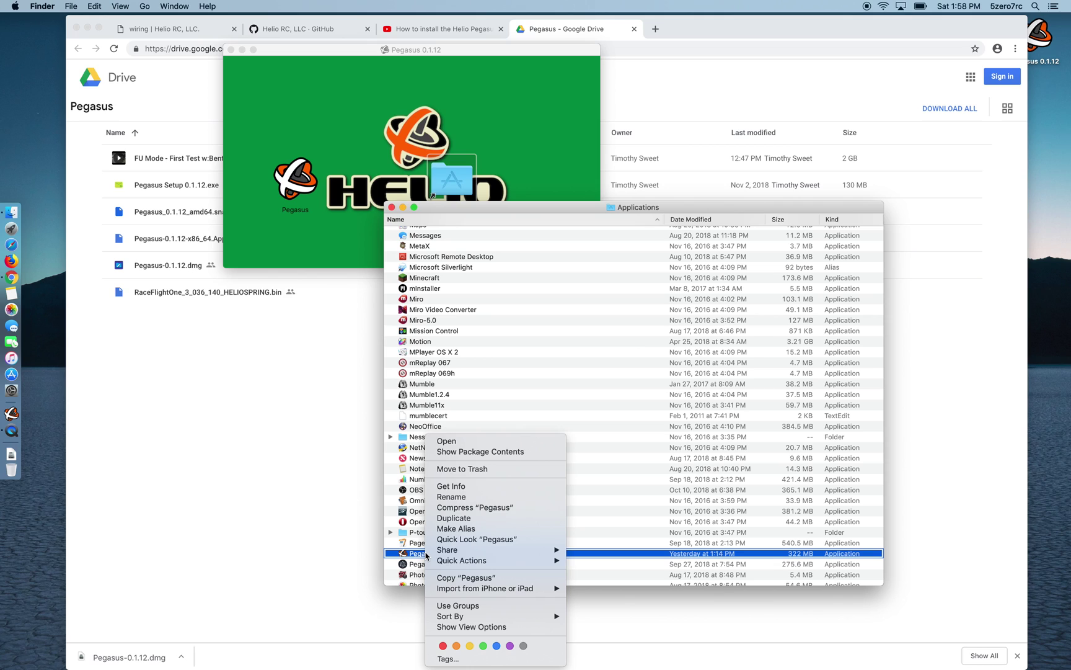
{"action": "left_click", "coordinate": [483, 444]}
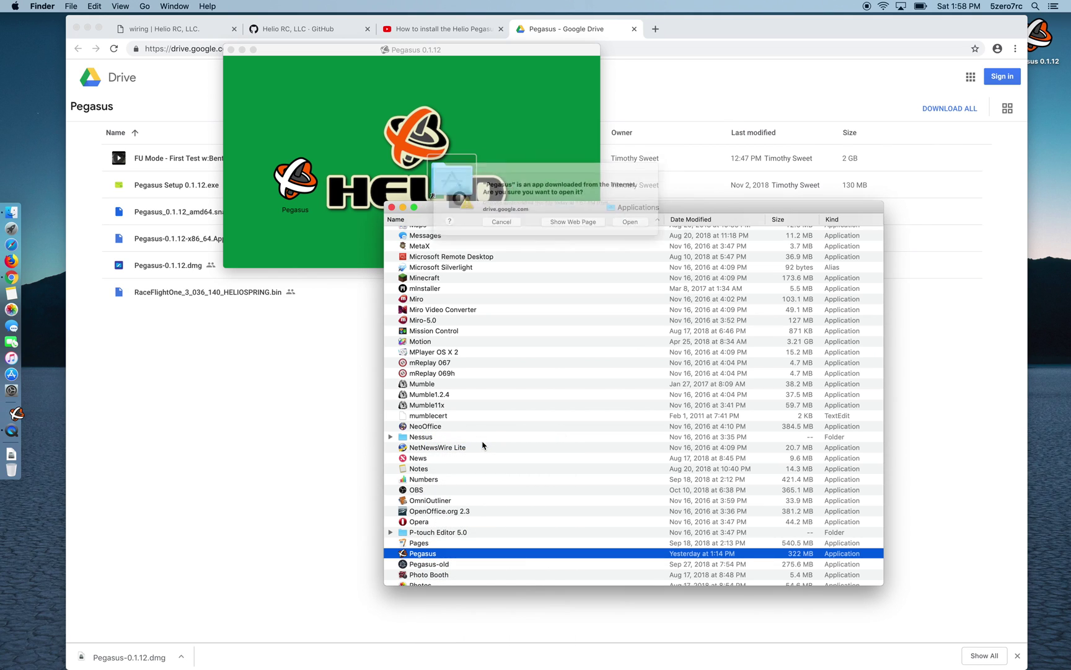
{"action": "left_click", "coordinate": [640, 227]}
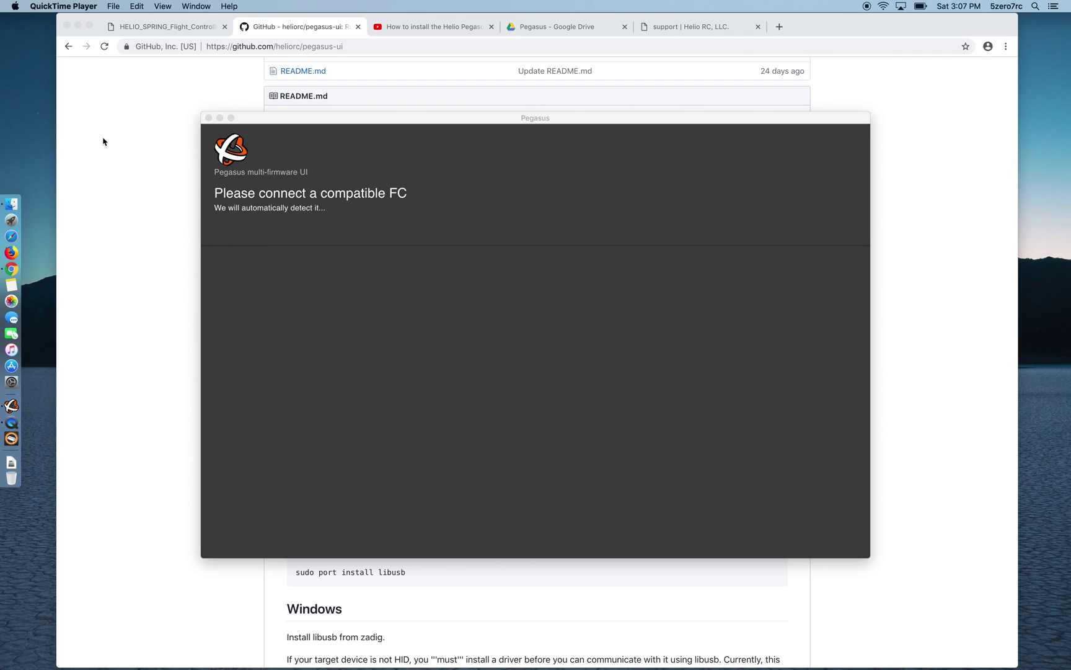
Step: Read the libusb installation instructions for MacOS, Windows and Linux in the pegasus-ui README on GitHub
{"action": "left_click", "coordinate": [103, 142]}
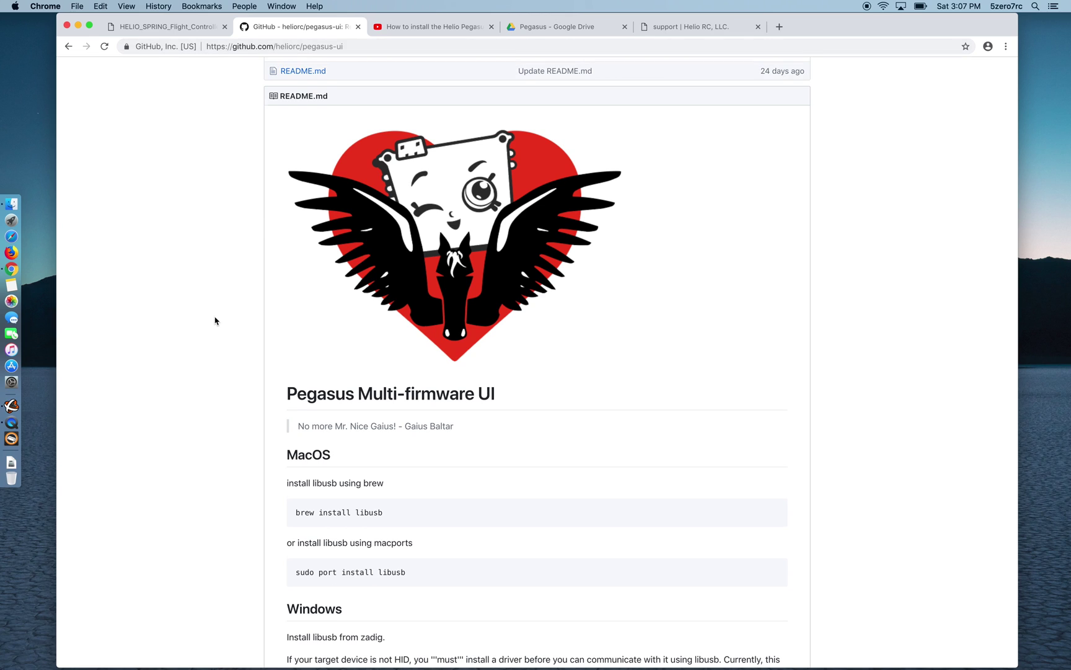
{"action": "scroll", "coordinate": [215, 320], "scroll_direction": "down", "scroll_amount": 4}
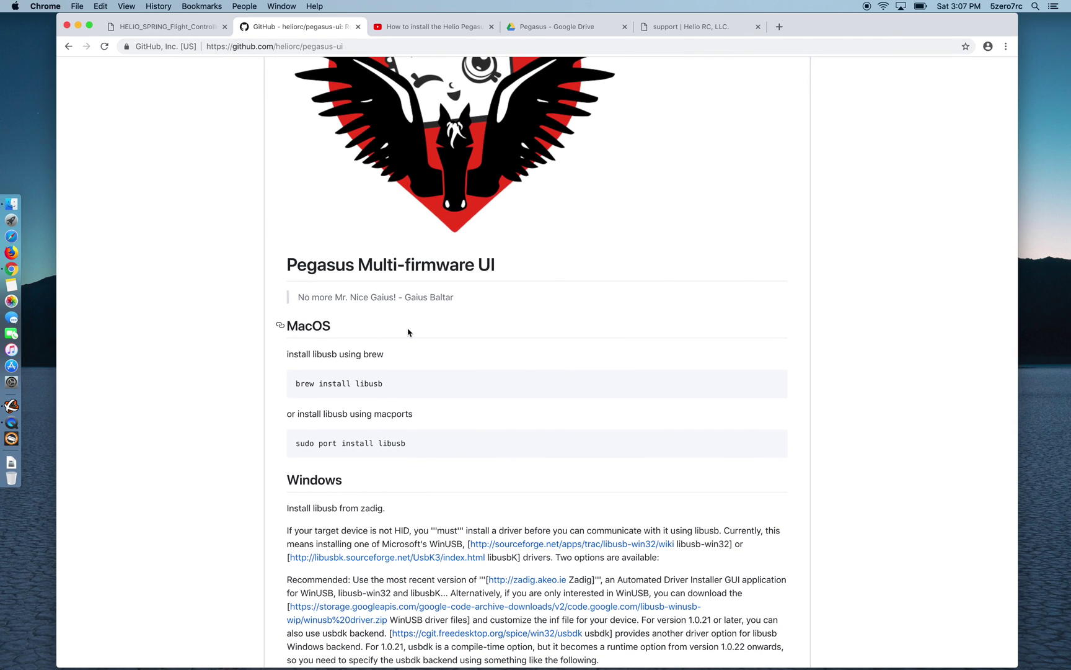
{"action": "scroll", "coordinate": [408, 333], "scroll_direction": "down", "scroll_amount": 4}
{"action": "scroll", "coordinate": [409, 333], "scroll_direction": "down", "scroll_amount": 2}
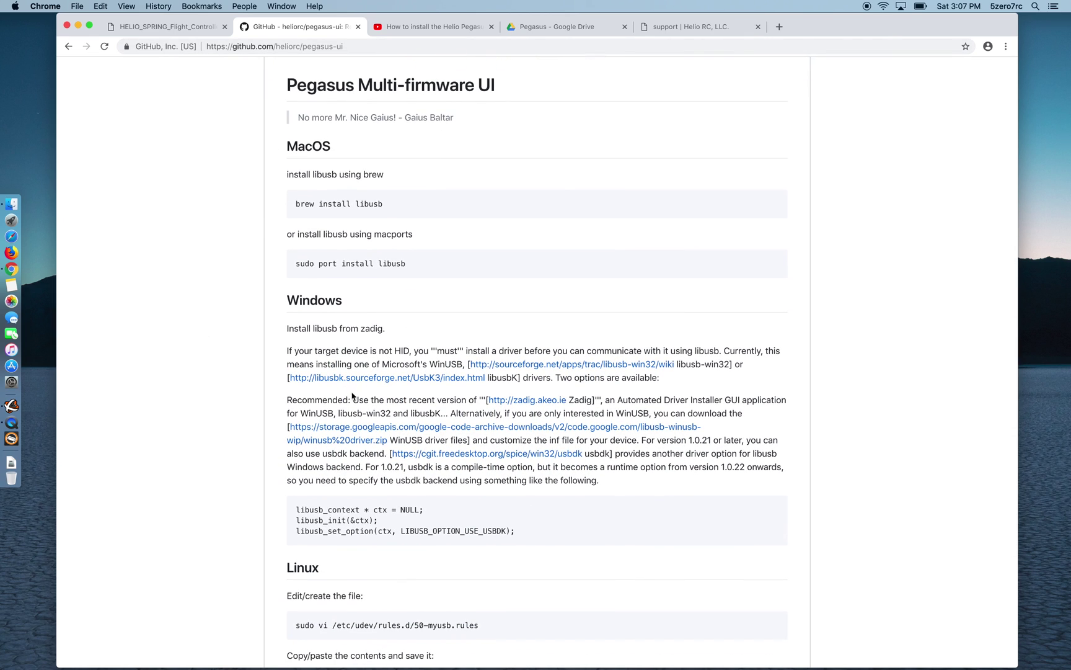
{"action": "scroll", "coordinate": [238, 515], "scroll_direction": "down", "scroll_amount": 5}
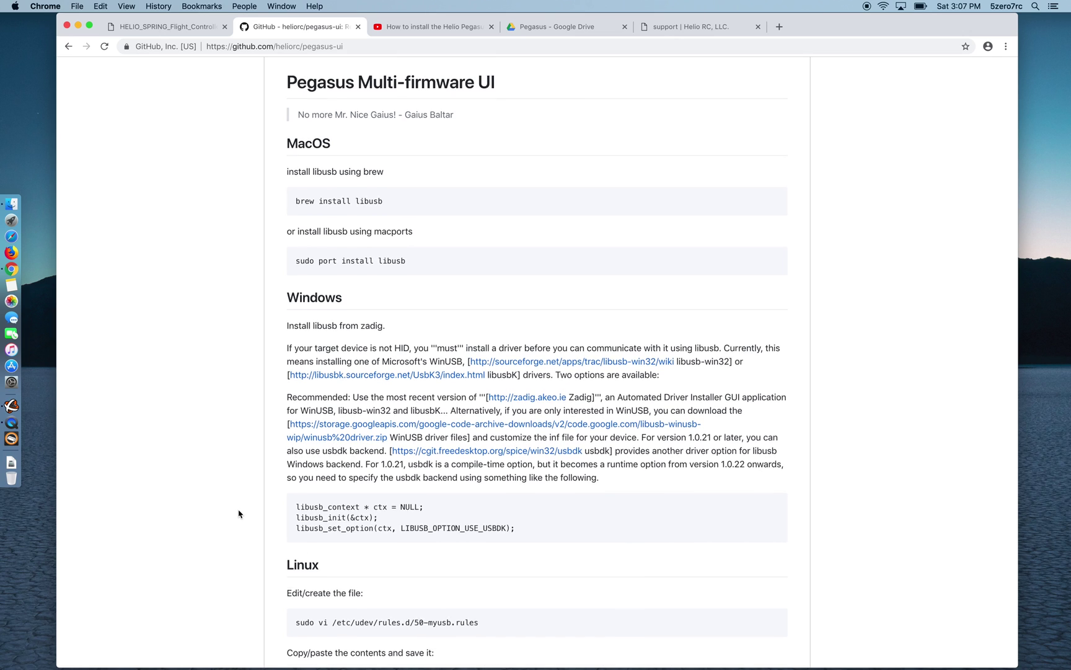
{"action": "scroll", "coordinate": [238, 514], "scroll_direction": "up", "scroll_amount": 10}
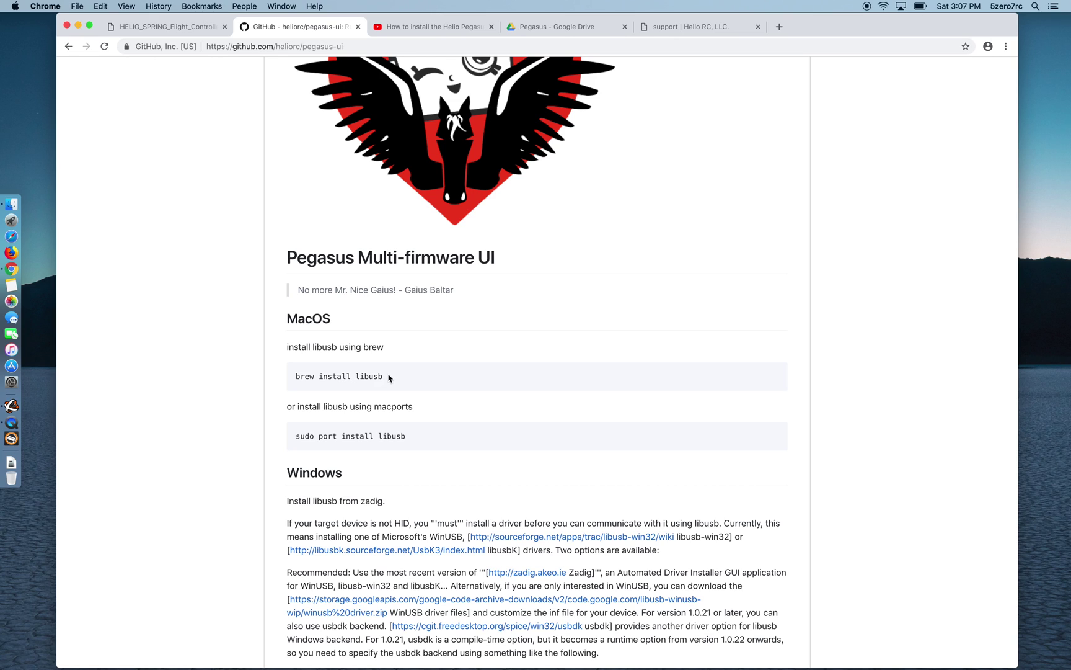
Step: Load the Homebrew website, brew.sh, in a new browser tab
{"action": "key", "text": "super+t"}
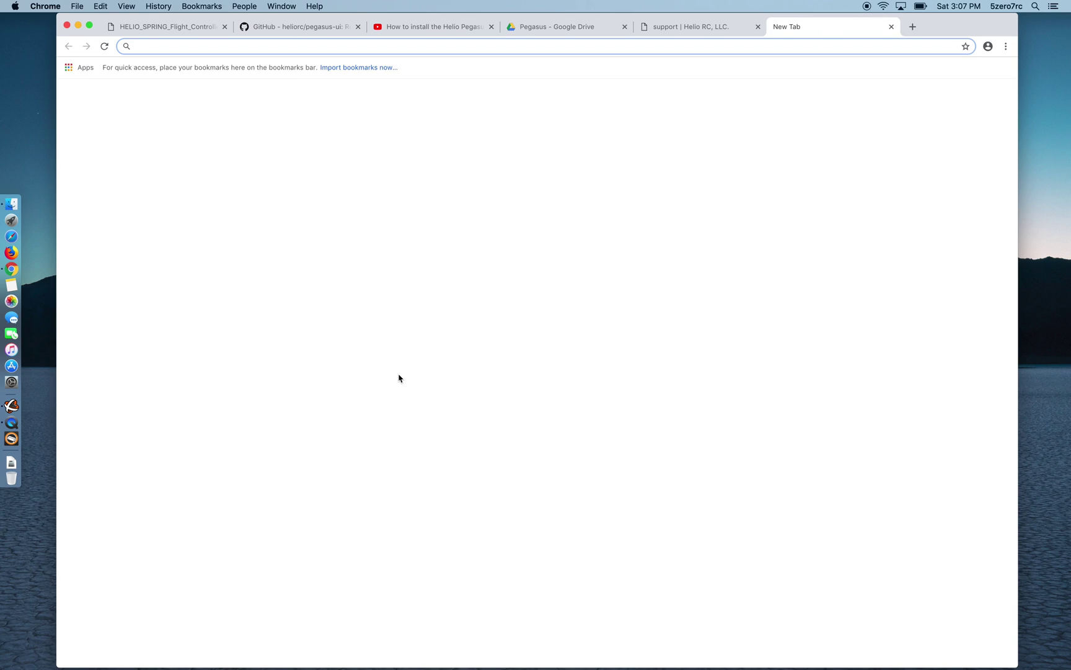
{"action": "type", "text": "brew"}
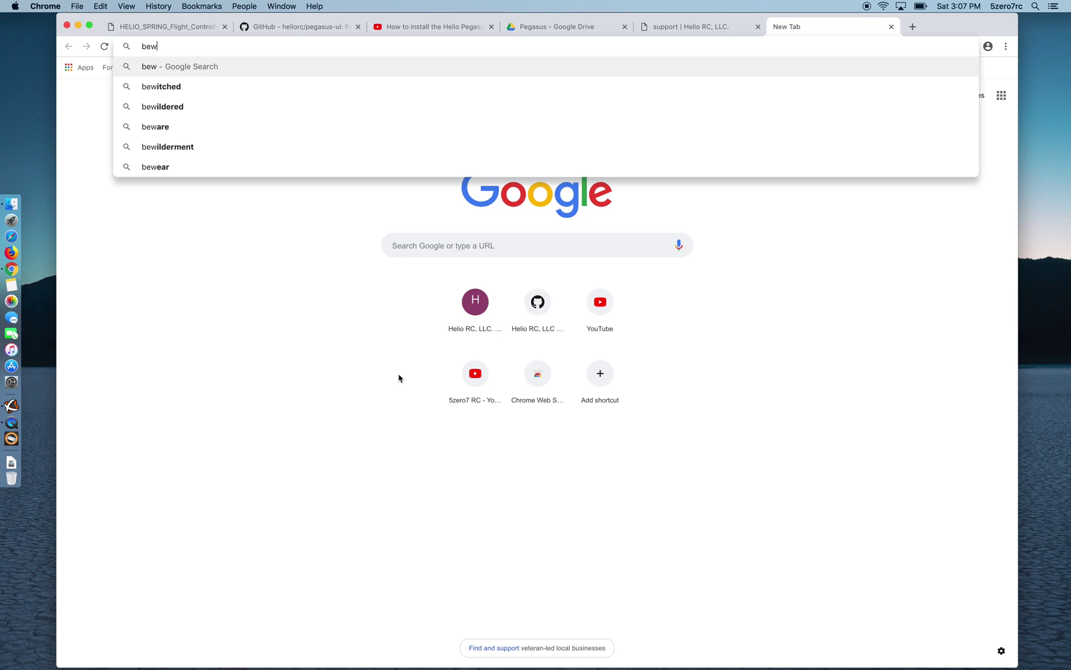
{"action": "key", "text": "BackSpace"}
{"action": "key", "text": "BackSpace"}
{"action": "key", "text": "BackSpace"}
{"action": "key", "text": "BackSpace"}
{"action": "type", "text": "brew.sh"}
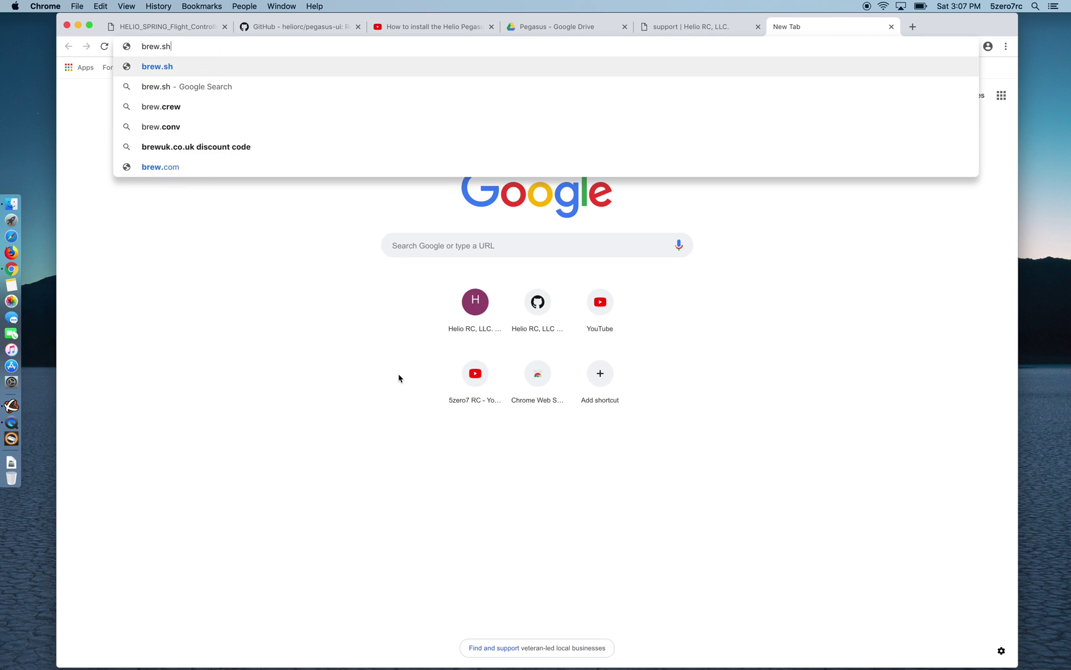
{"action": "key", "text": "Return"}
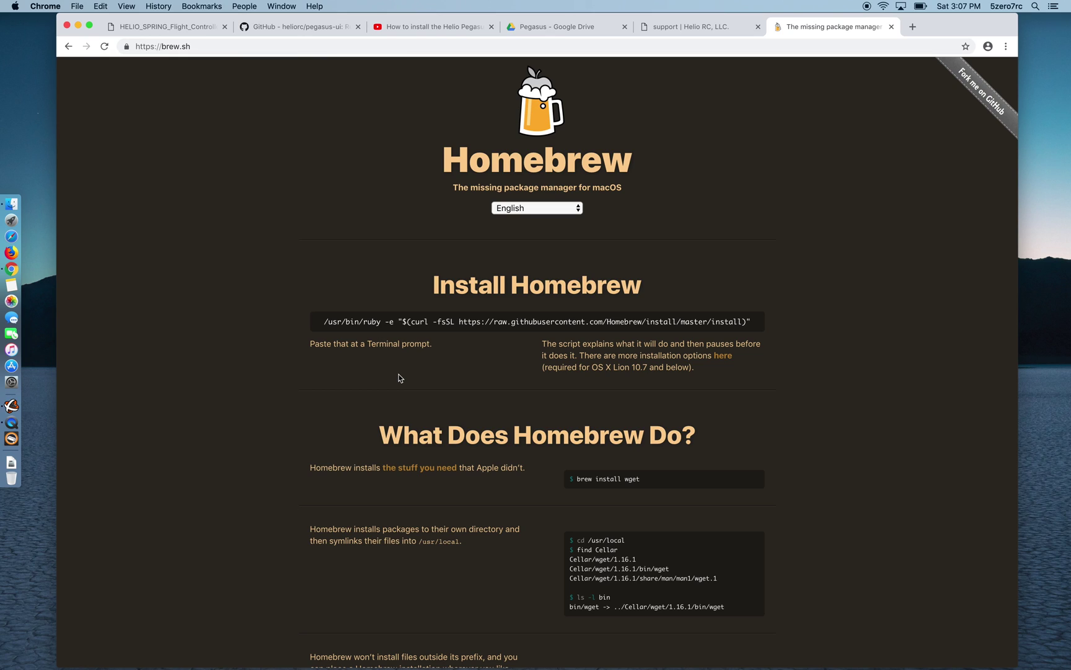
Step: Open Terminal, then widen its window and place it over the lower part of the Homebrew page
{"action": "triple_click", "coordinate": [349, 322]}
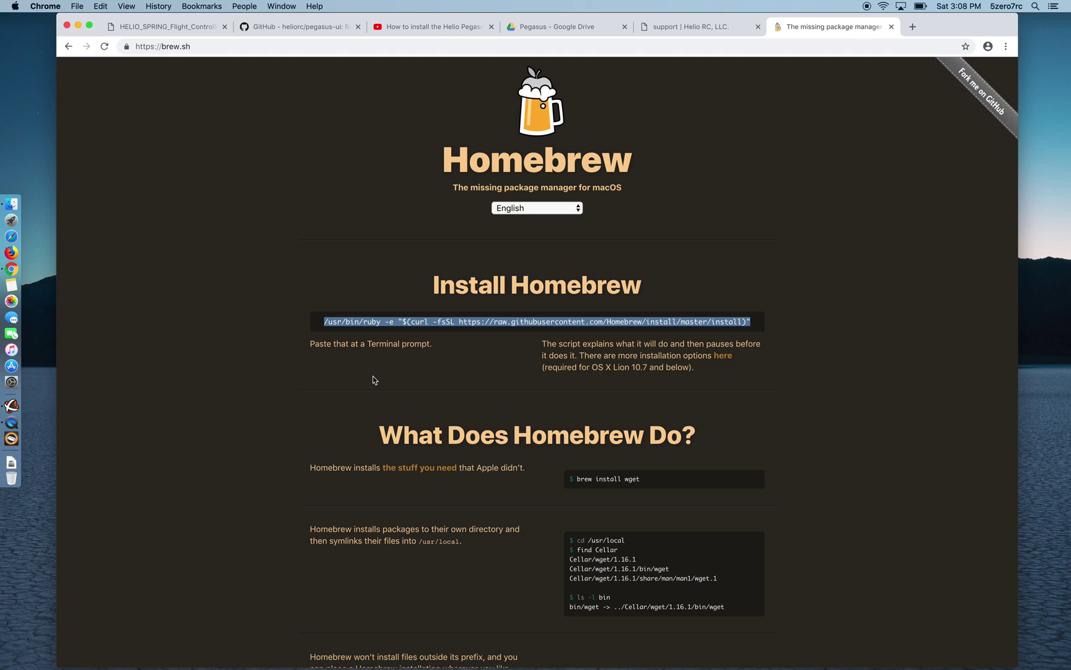
{"action": "left_click", "coordinate": [1037, 6]}
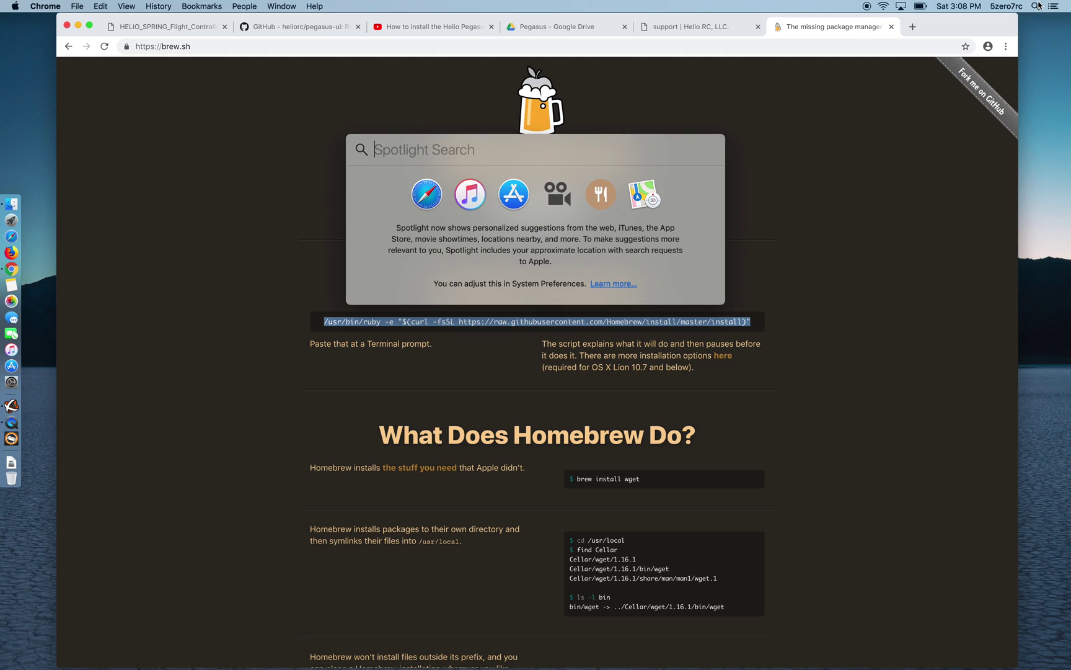
{"action": "type", "text": "terminal"}
{"action": "key", "text": "Return"}
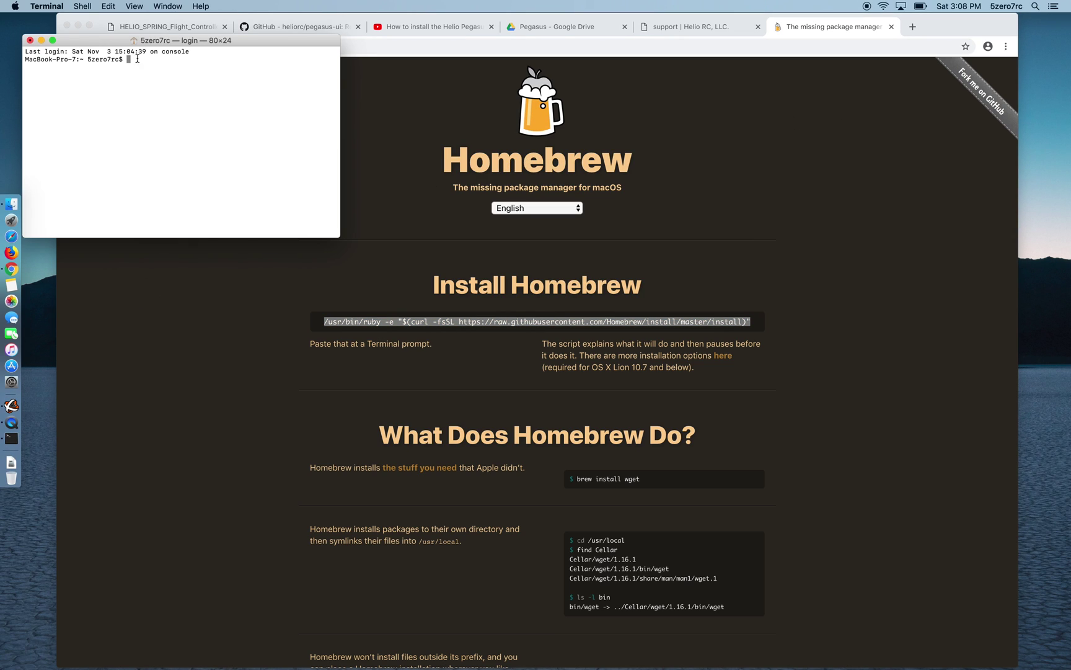
{"action": "left_click_drag", "start_coordinate": [240, 41], "coordinate": [338, 175]}
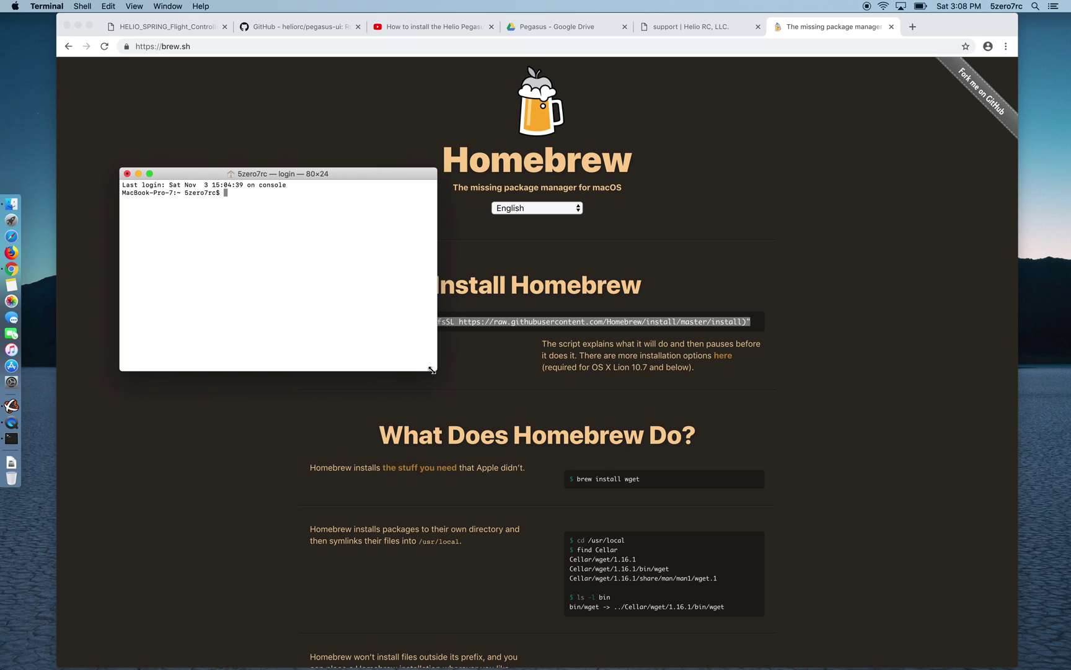
{"action": "left_click_drag", "start_coordinate": [432, 370], "coordinate": [963, 457]}
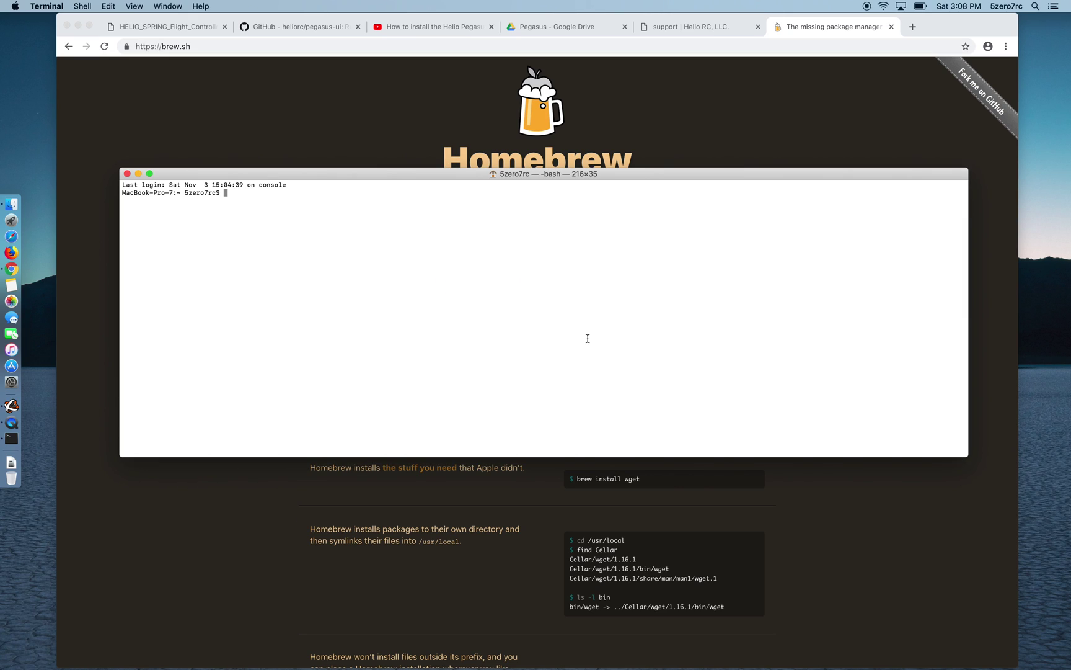
{"action": "left_click_drag", "start_coordinate": [436, 177], "coordinate": [373, 295]}
Step: Run the install command copied from the Homebrew page in Terminal, and abort the installer at its confirmation prompt
{"action": "left_click", "coordinate": [368, 251]}
{"action": "triple_click", "coordinate": [396, 318]}
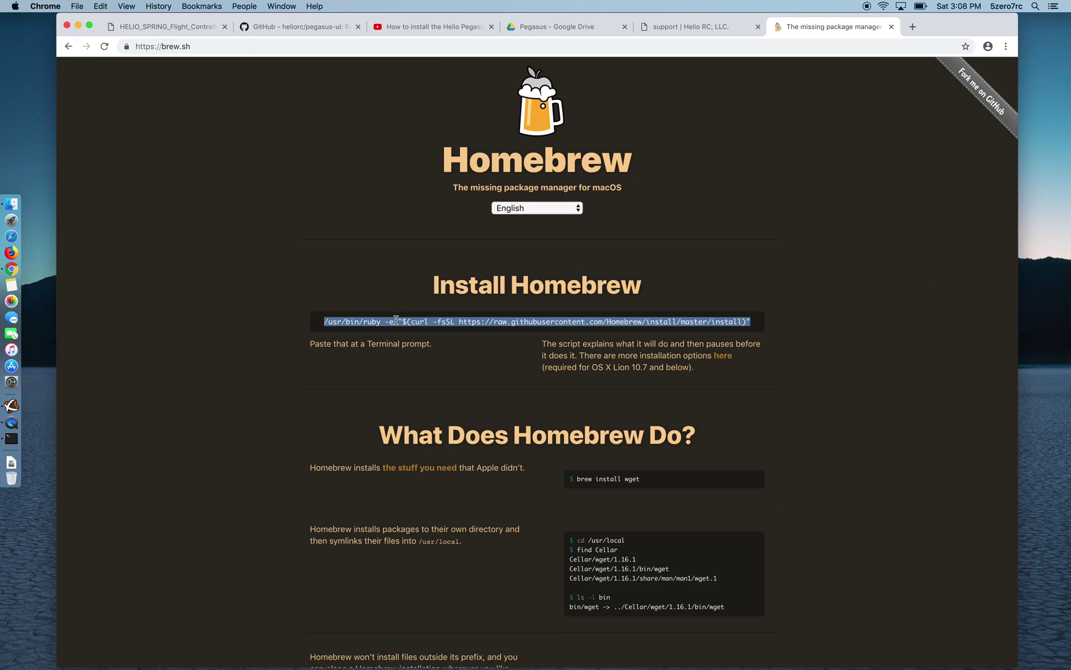
{"action": "key", "text": "super+c"}
{"action": "left_click", "coordinate": [11, 439]}
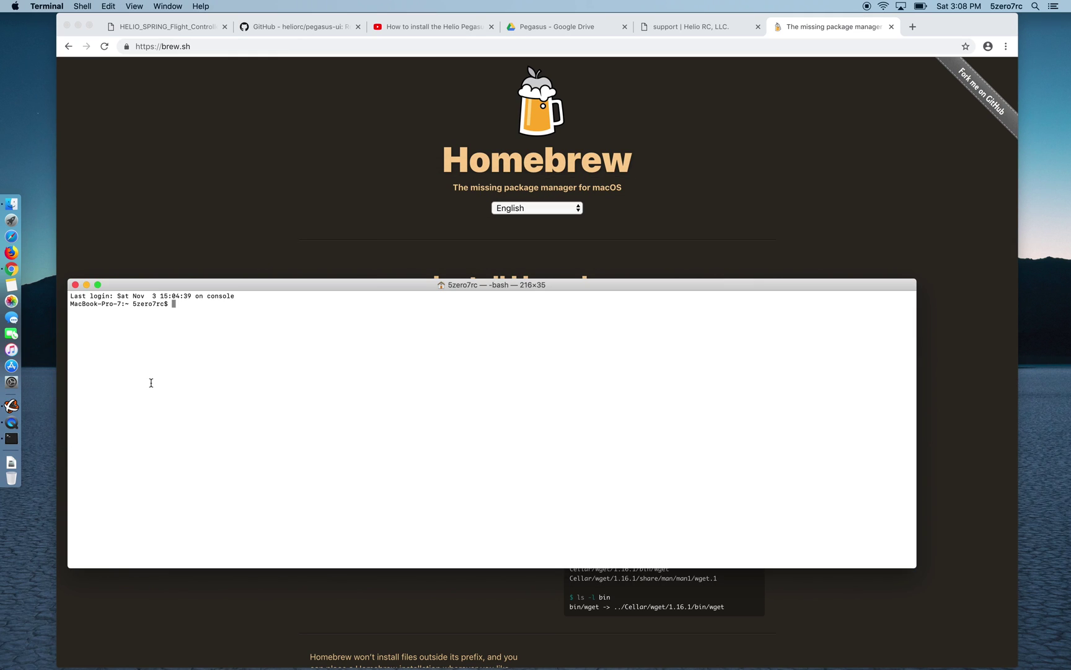
{"action": "key", "text": "super+v"}
{"action": "key", "text": "Return"}
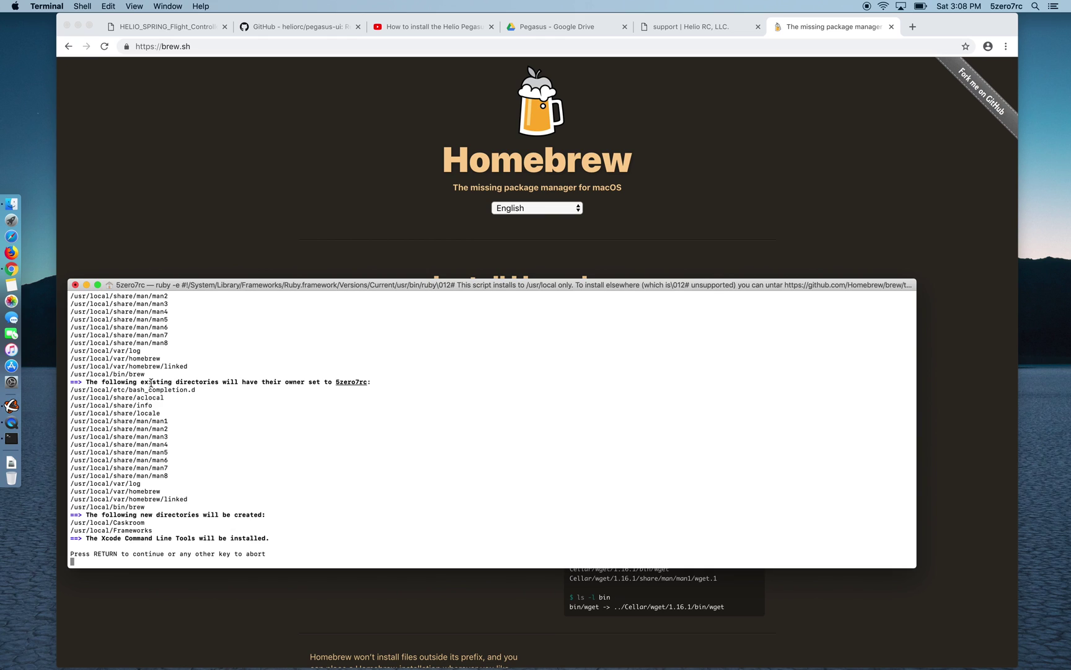
{"action": "key", "text": "ctrl+c"}
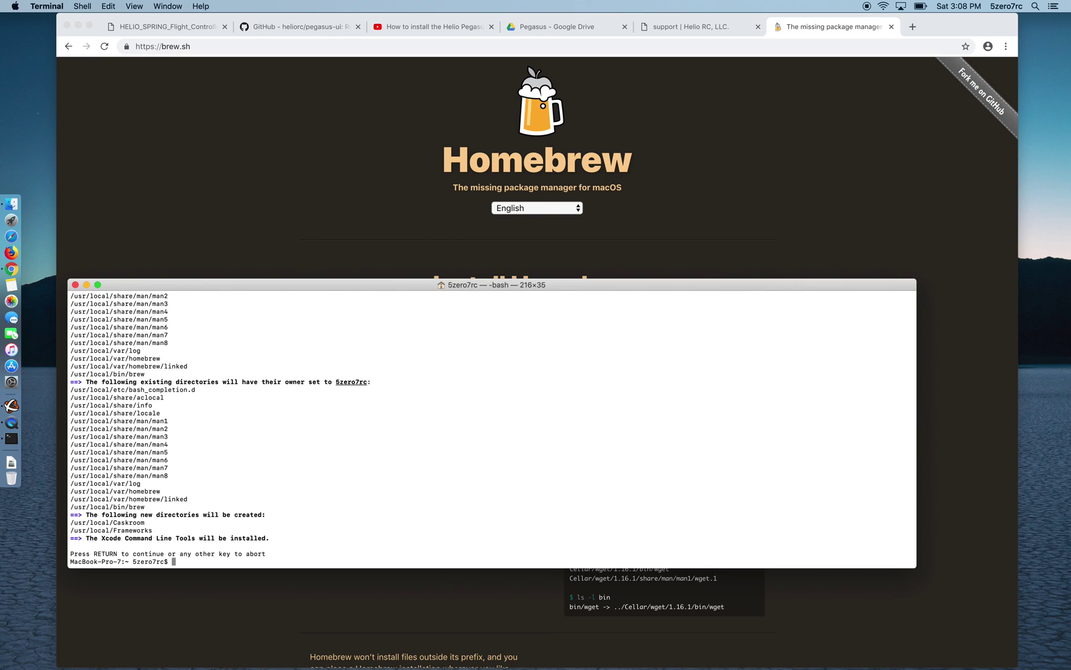
Step: Copy "brew install libusb" from the README's MacOS section, run it in Terminal and return to the README
{"action": "left_click_drag", "start_coordinate": [145, 285], "coordinate": [116, 91]}
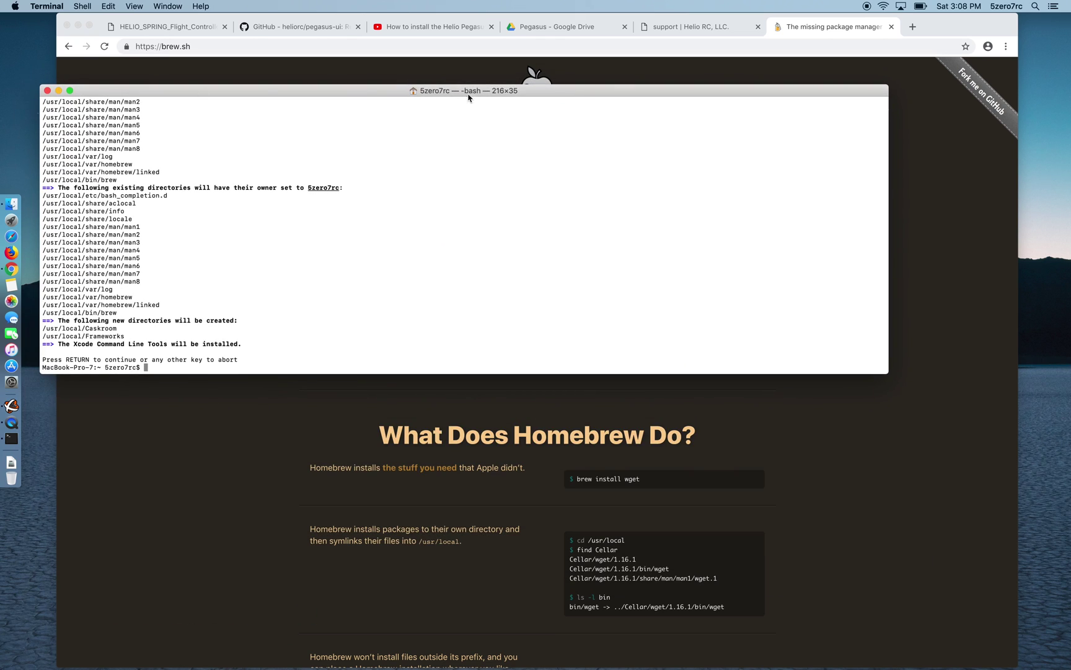
{"action": "left_click", "coordinate": [300, 26]}
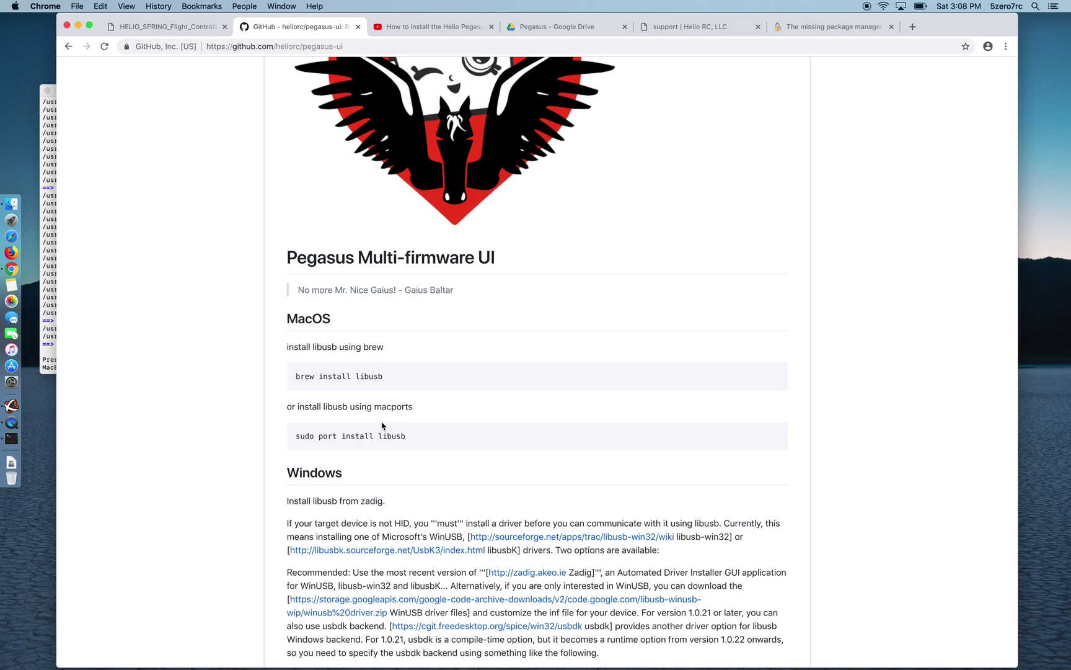
{"action": "triple_click", "coordinate": [339, 375]}
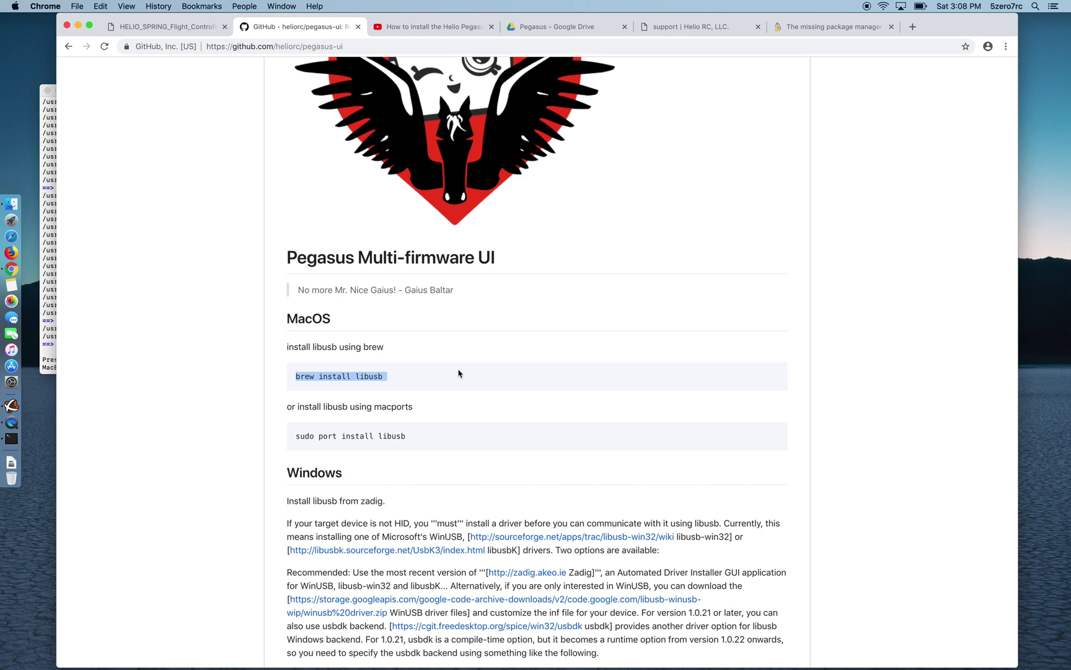
{"action": "left_click", "coordinate": [47, 314]}
{"action": "key", "text": "super+v"}
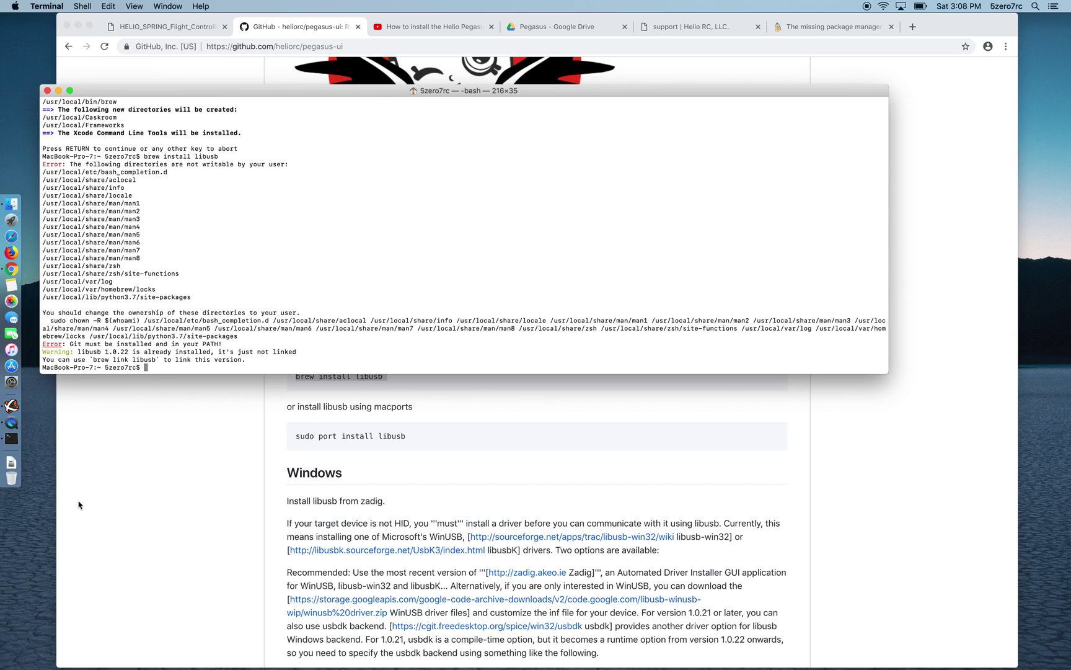
{"action": "left_click", "coordinate": [139, 496]}
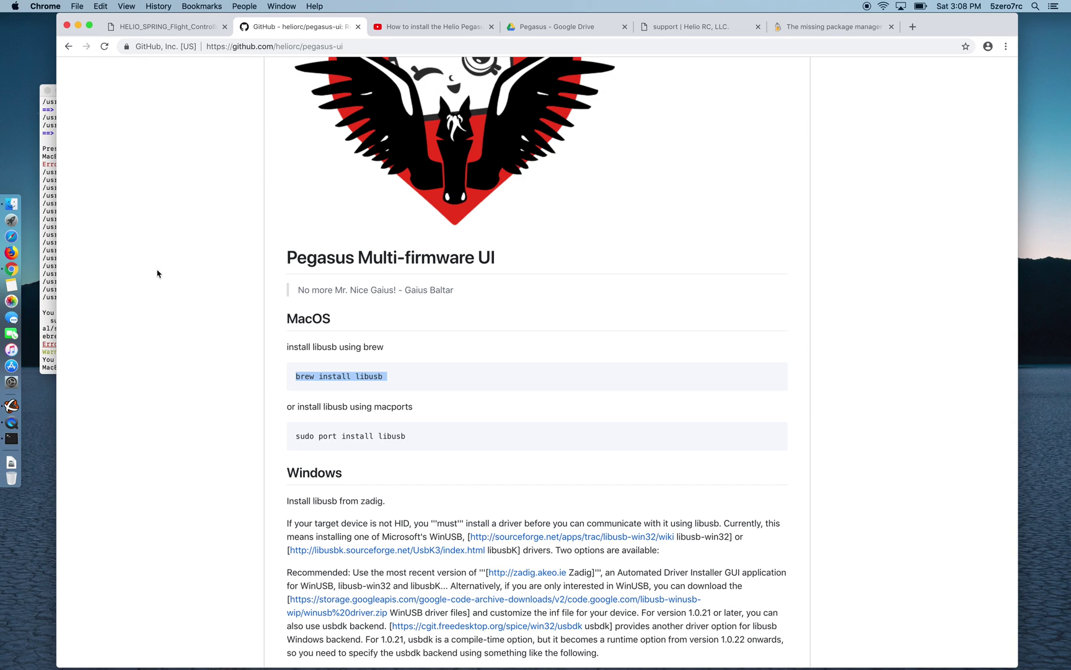
Step: Close the Pegasus window and launch Butterflight Configurator from the Applications folder
{"action": "left_click", "coordinate": [12, 406]}
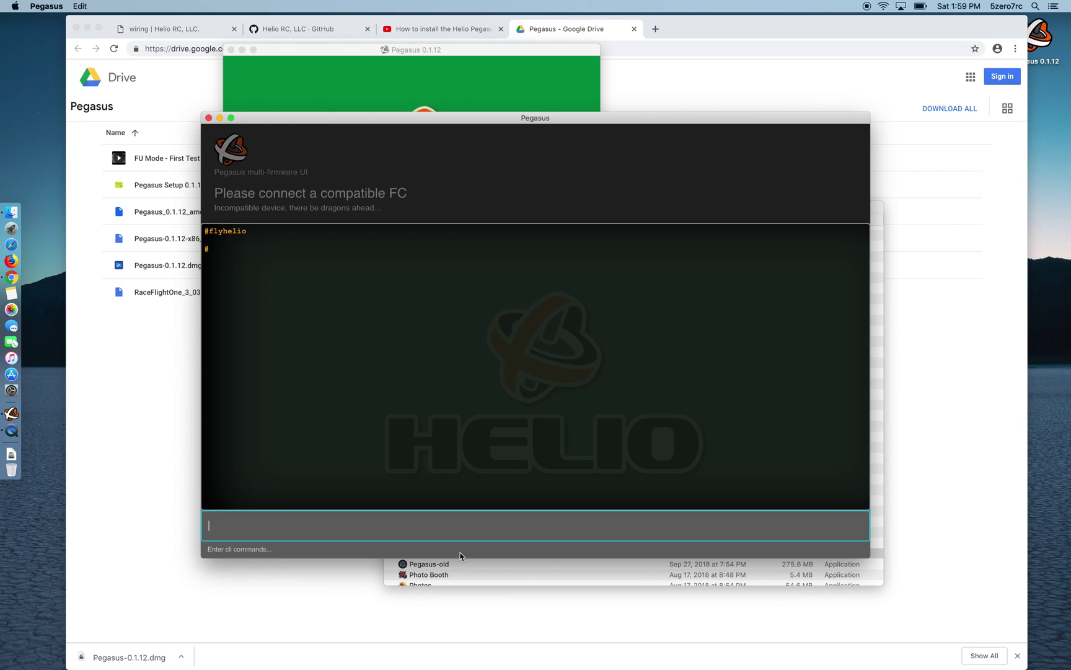
{"action": "left_click", "coordinate": [209, 117]}
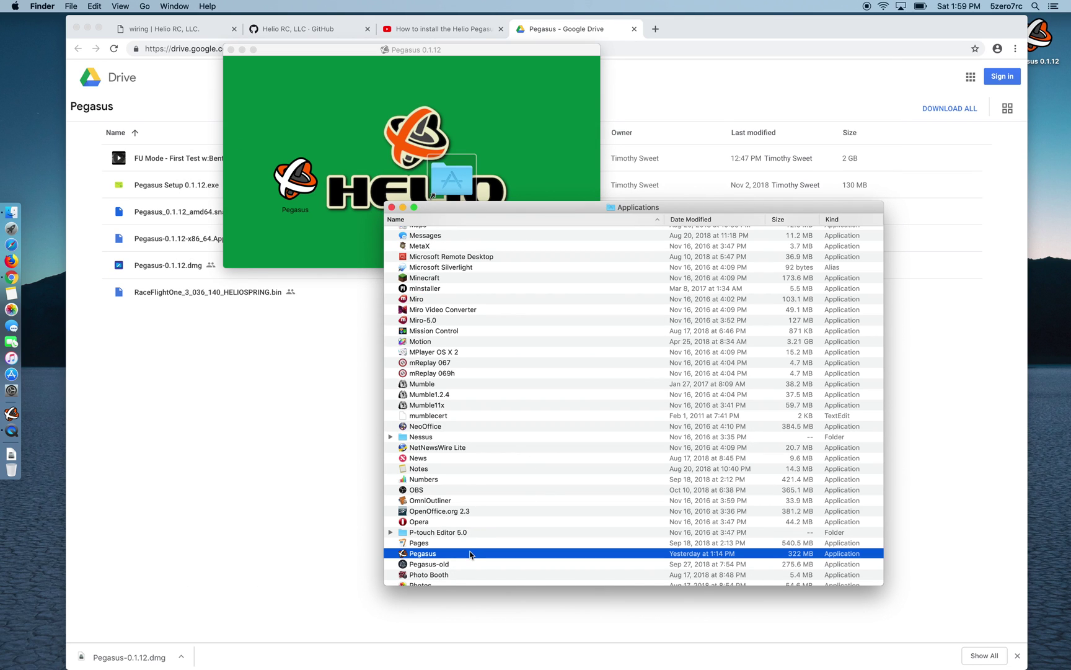
{"action": "type", "text": "bu"}
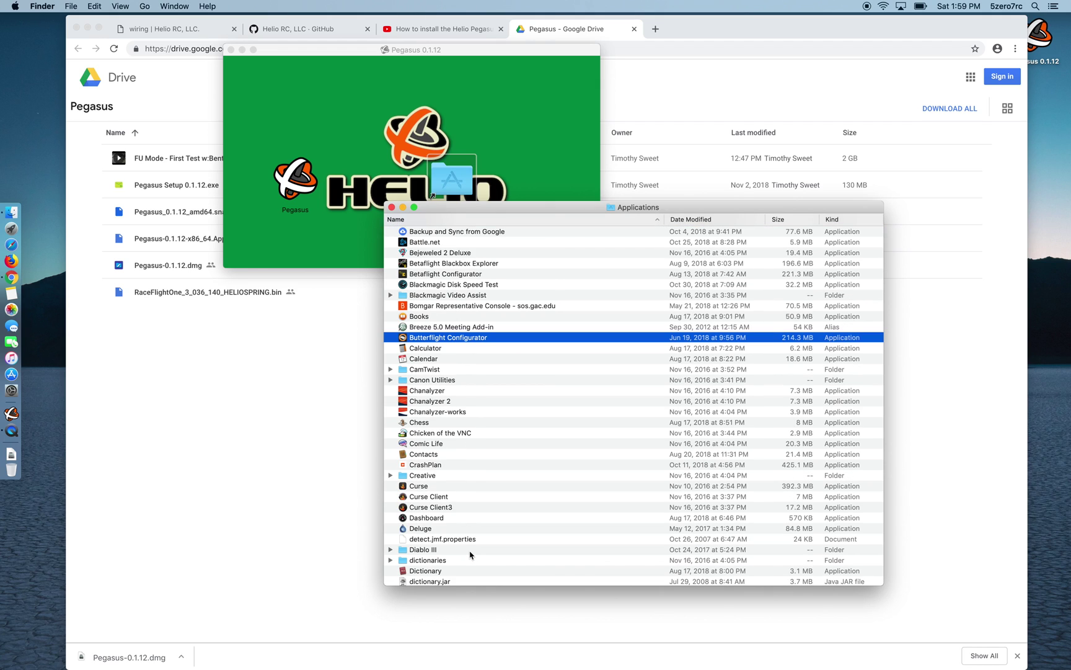
{"action": "double_click", "coordinate": [449, 340]}
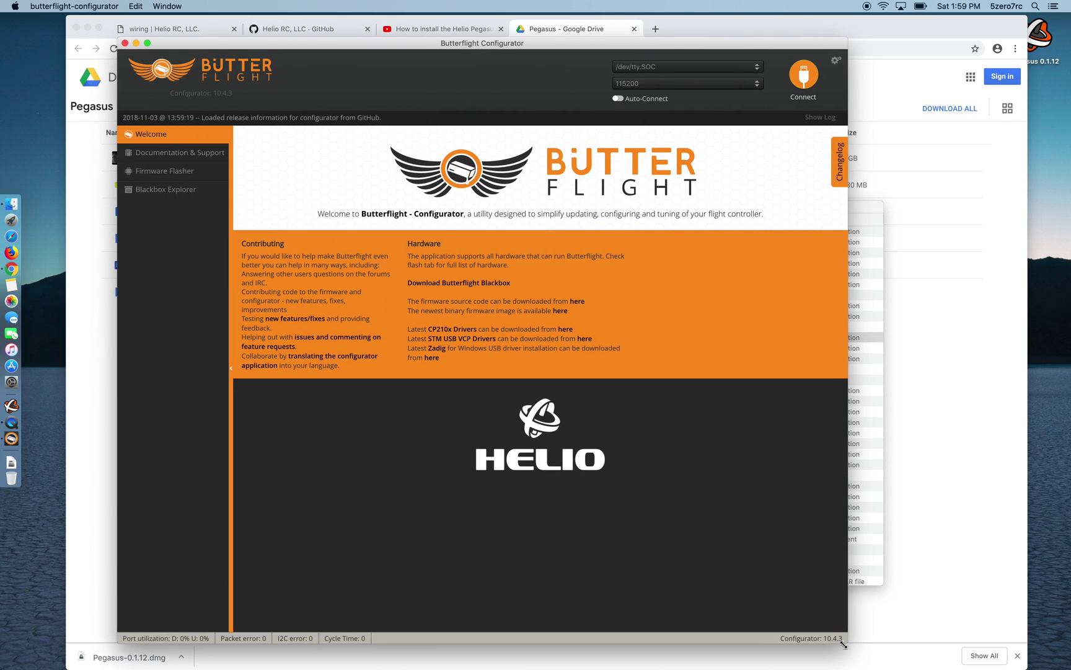
Step: Connect Butterflight Configurator to the flight controller on port /dev/cu.usbmodem0x8000000
{"action": "left_click", "coordinate": [756, 66]}
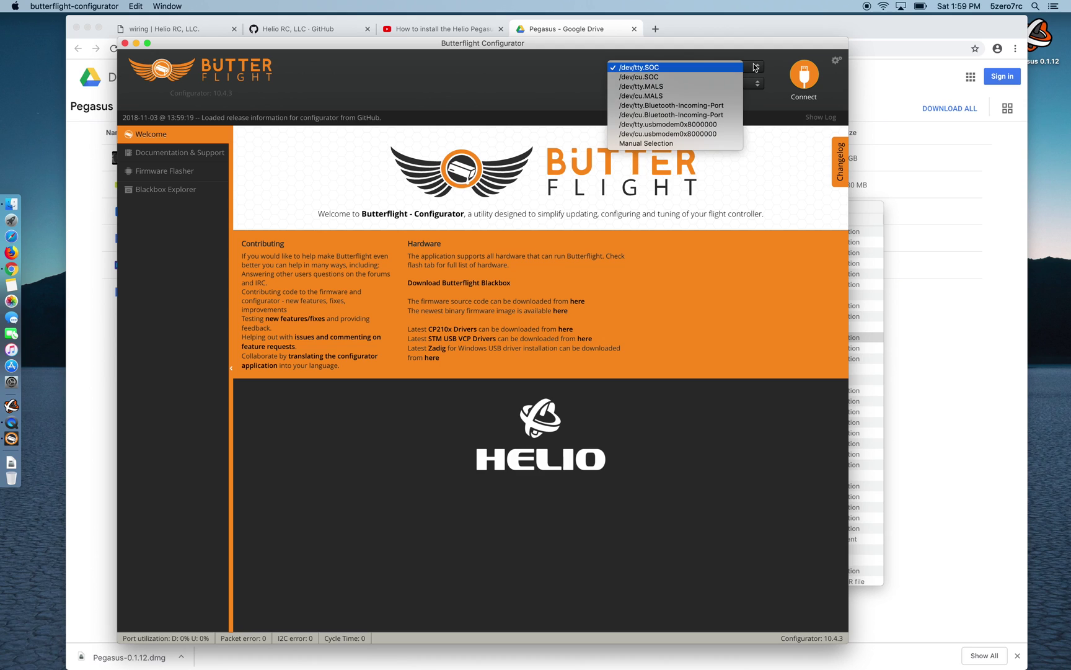
{"action": "left_click", "coordinate": [732, 135]}
{"action": "left_click", "coordinate": [804, 77]}
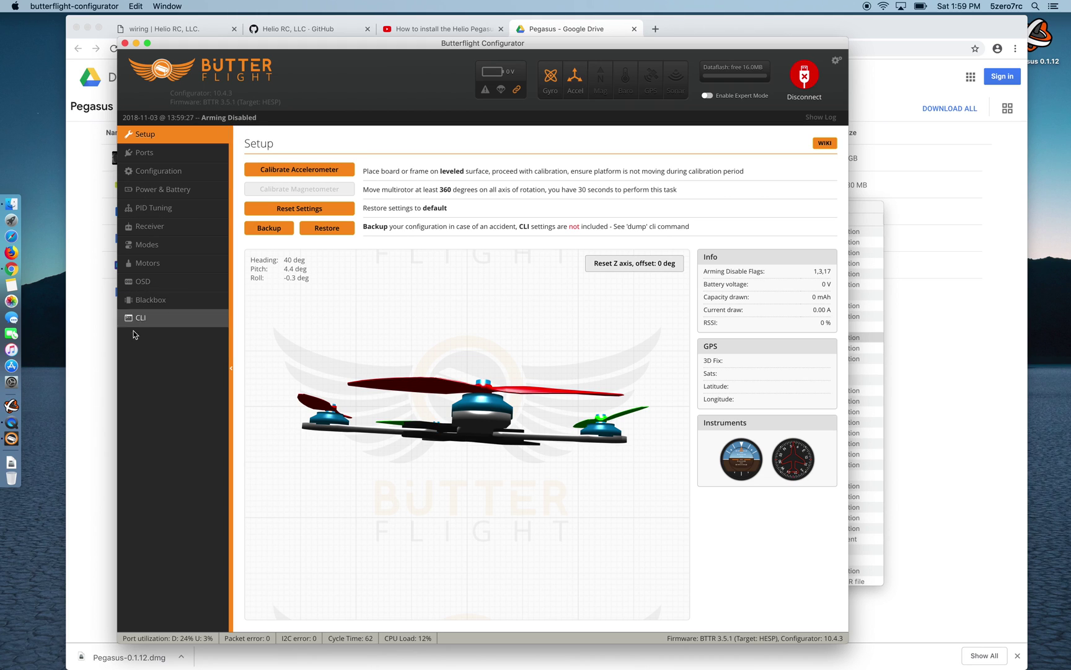
Step: Run the "bl" command in the CLI to reboot the flight controller into DFU mode
{"action": "left_click", "coordinate": [150, 320]}
{"action": "left_click", "coordinate": [331, 583]}
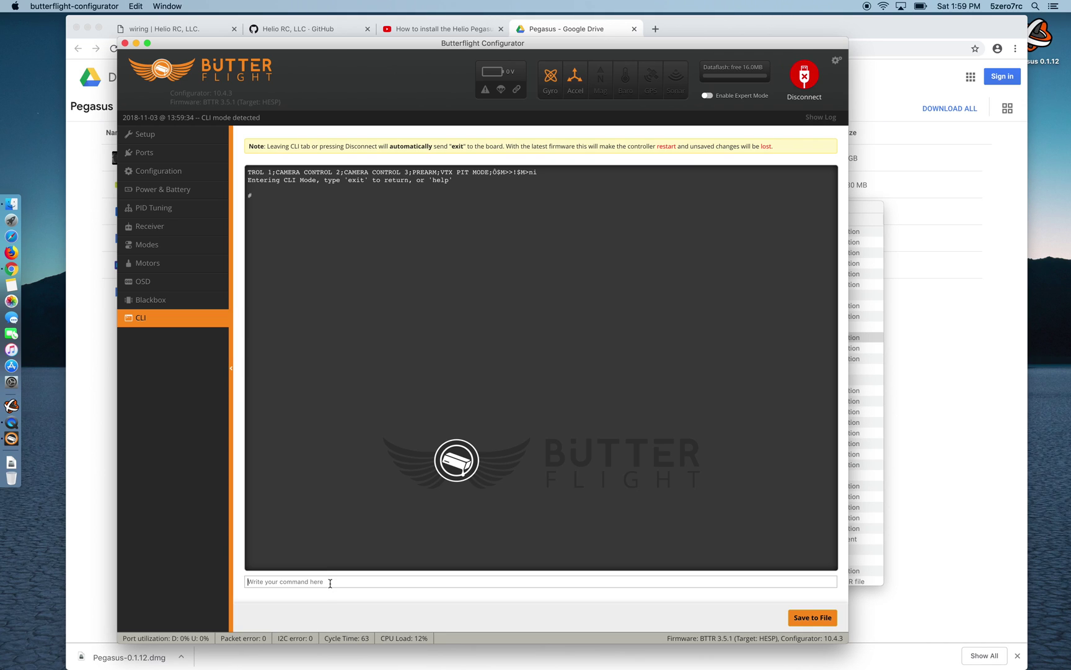
{"action": "type", "text": "bl"}
{"action": "key", "text": "Return"}
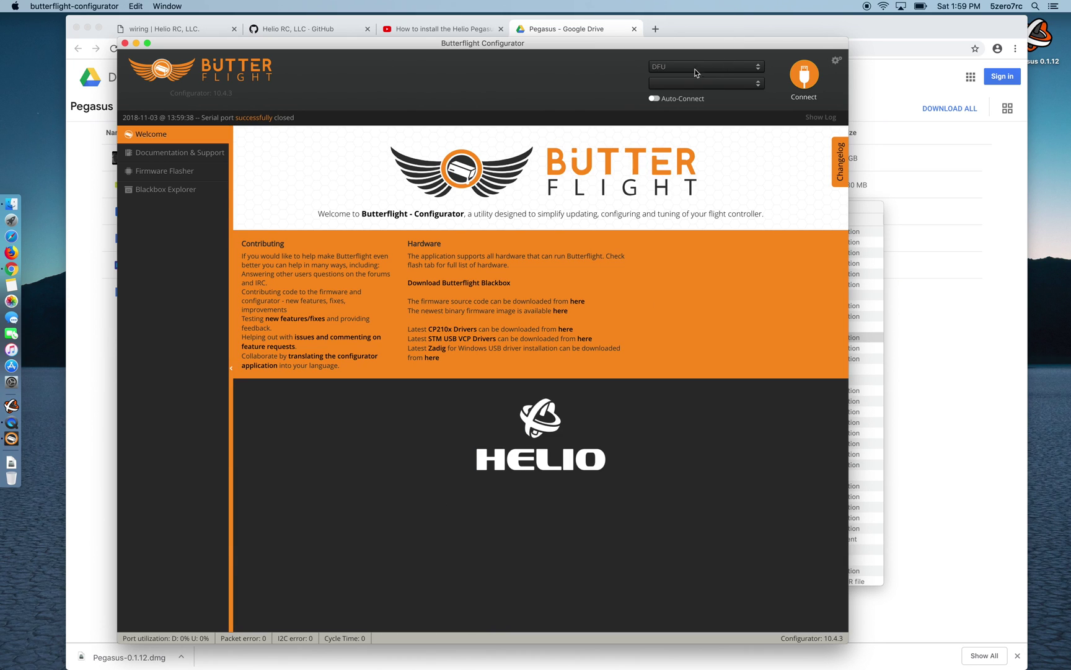
Step: Hide Butterflight Configurator and launch Pegasus from the Applications folder
{"action": "left_click", "coordinate": [80, 6]}
{"action": "left_click", "coordinate": [79, 39]}
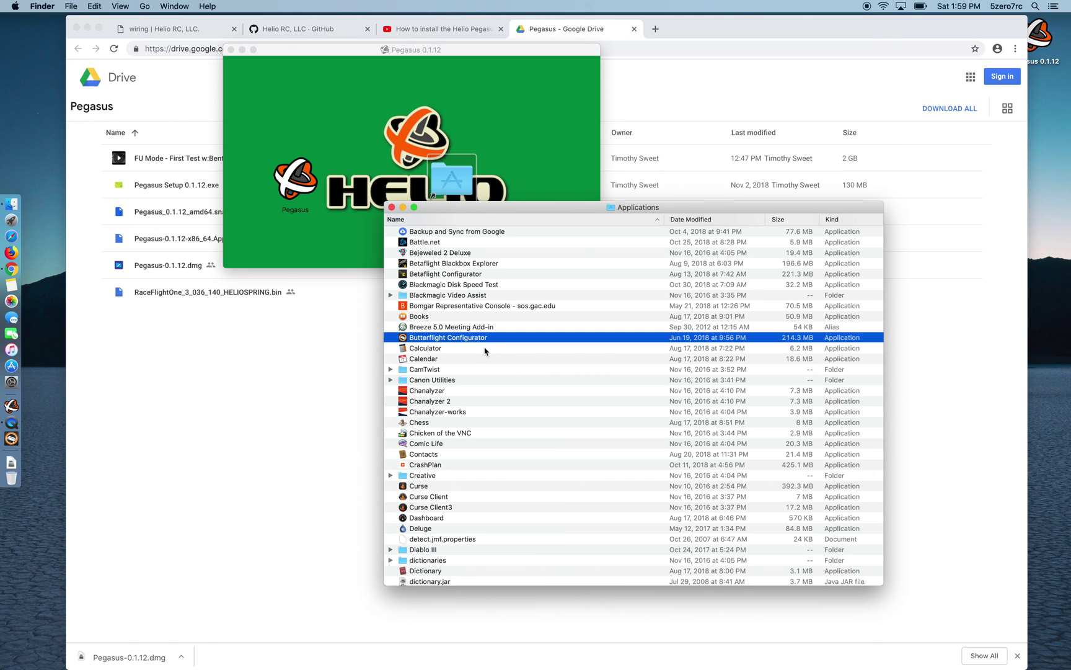
{"action": "left_click", "coordinate": [434, 434]}
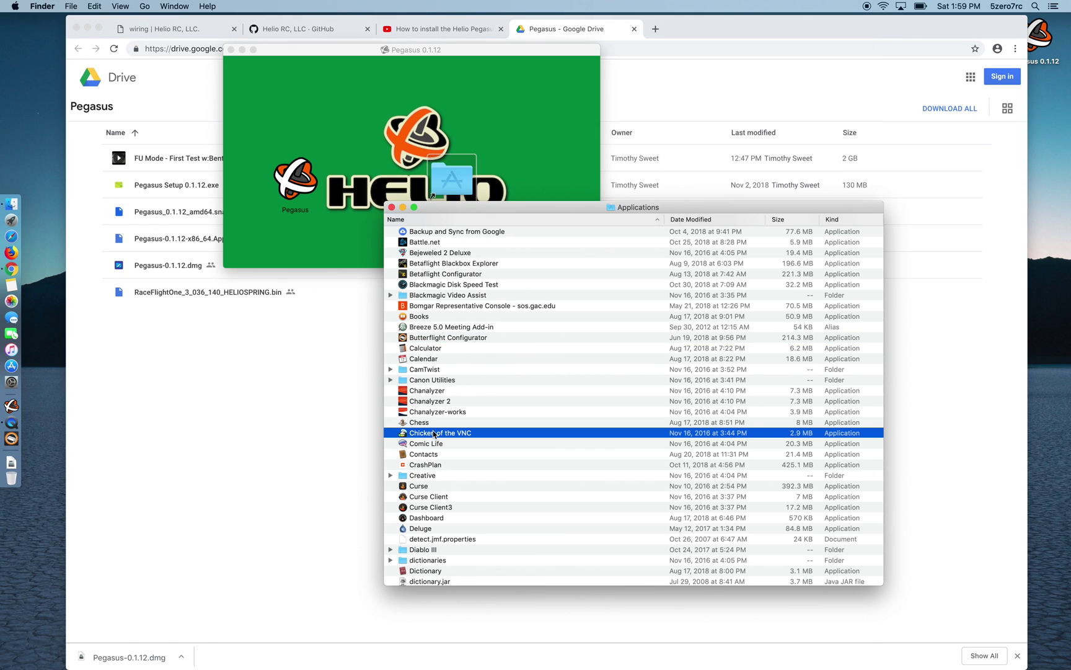
{"action": "type", "text": "pegasus"}
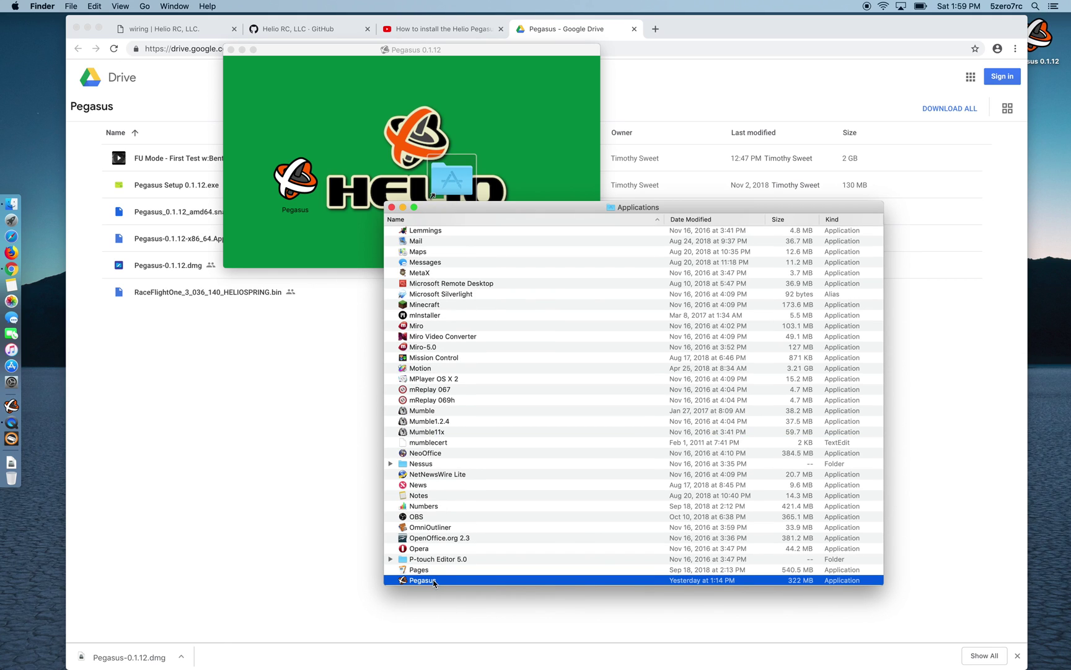
{"action": "double_click", "coordinate": [434, 580]}
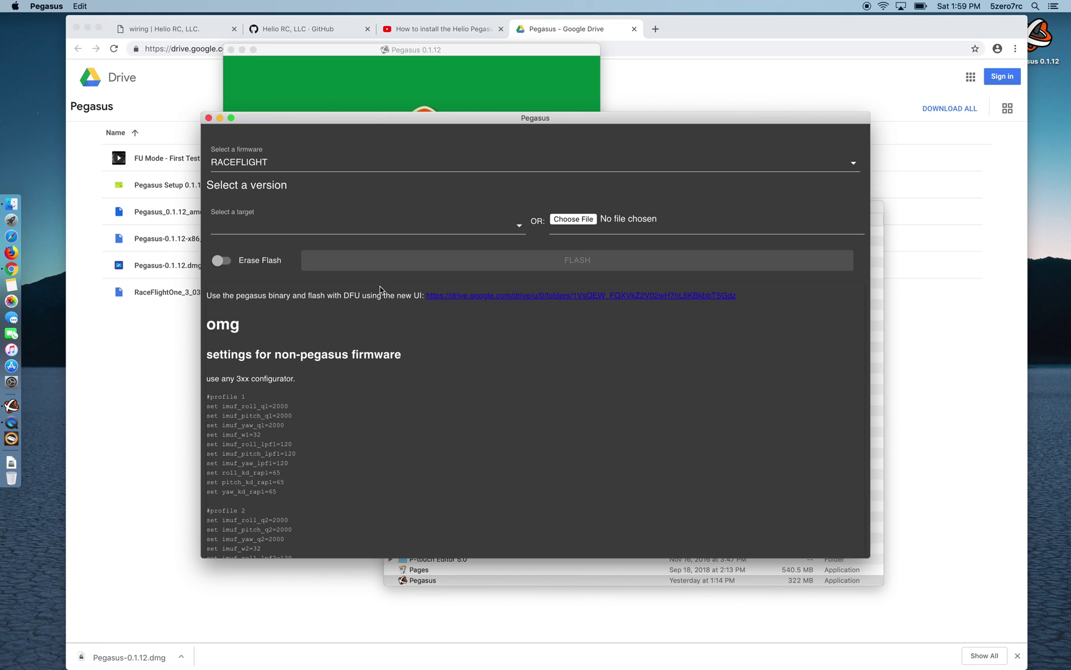
Step: Flash RACEFLIGHT firmware for target HELIOSPRING, version RaceFlightOne_3_040_001_FU_MODE_HELIOSPRING.bin, with Erase Flash enabled
{"action": "left_click", "coordinate": [304, 164]}
{"action": "left_click", "coordinate": [302, 164]}
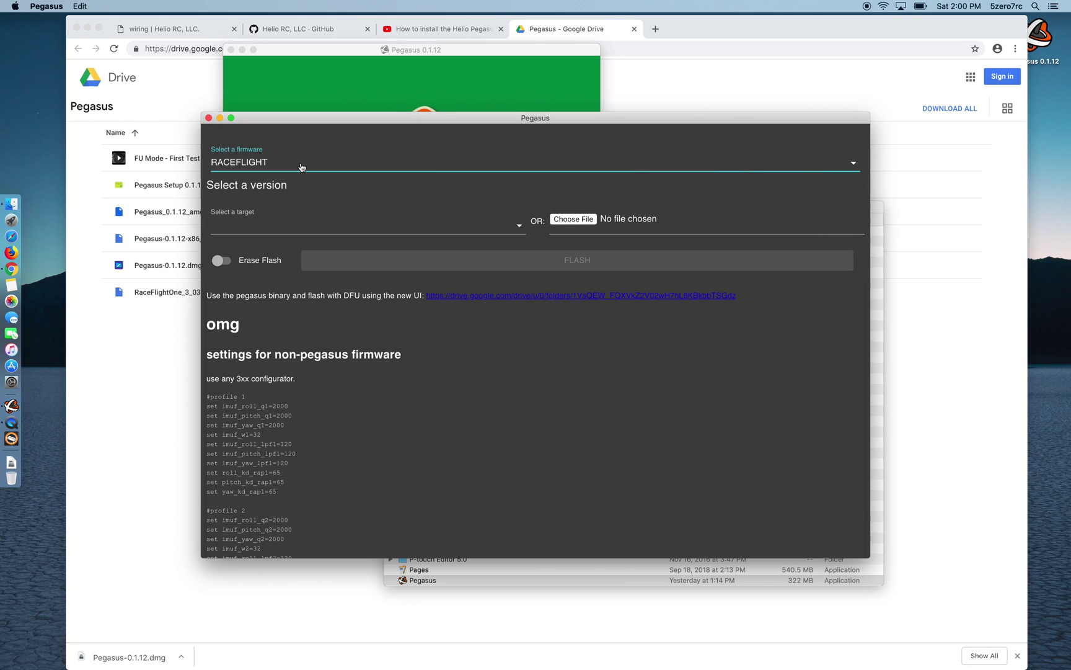
{"action": "left_click", "coordinate": [358, 227]}
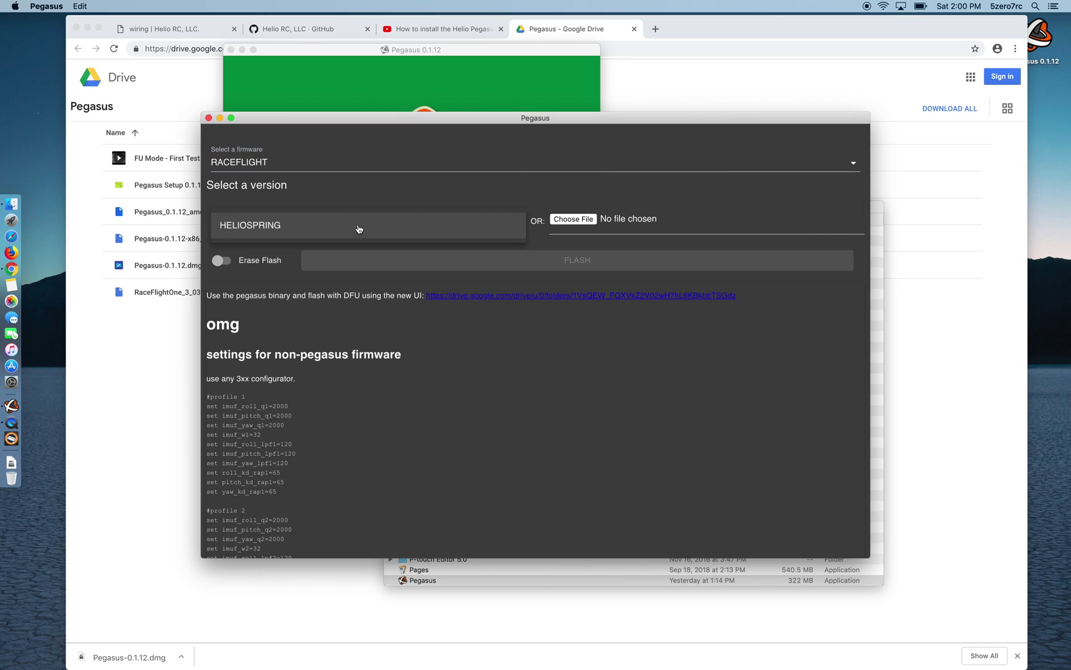
{"action": "left_click", "coordinate": [375, 230]}
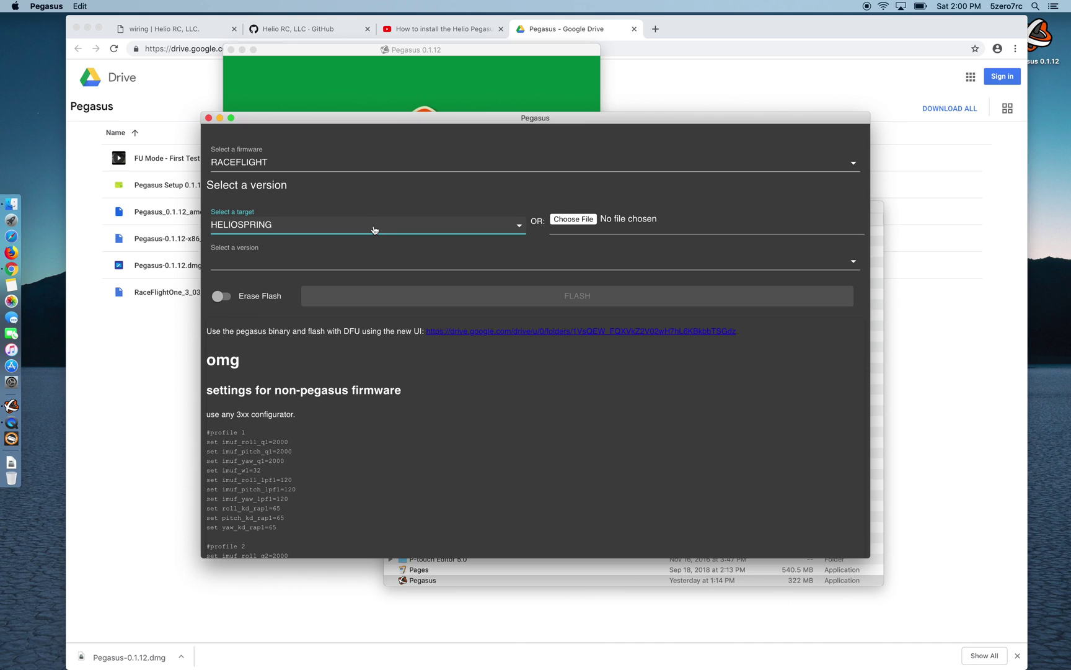
{"action": "left_click", "coordinate": [392, 270]}
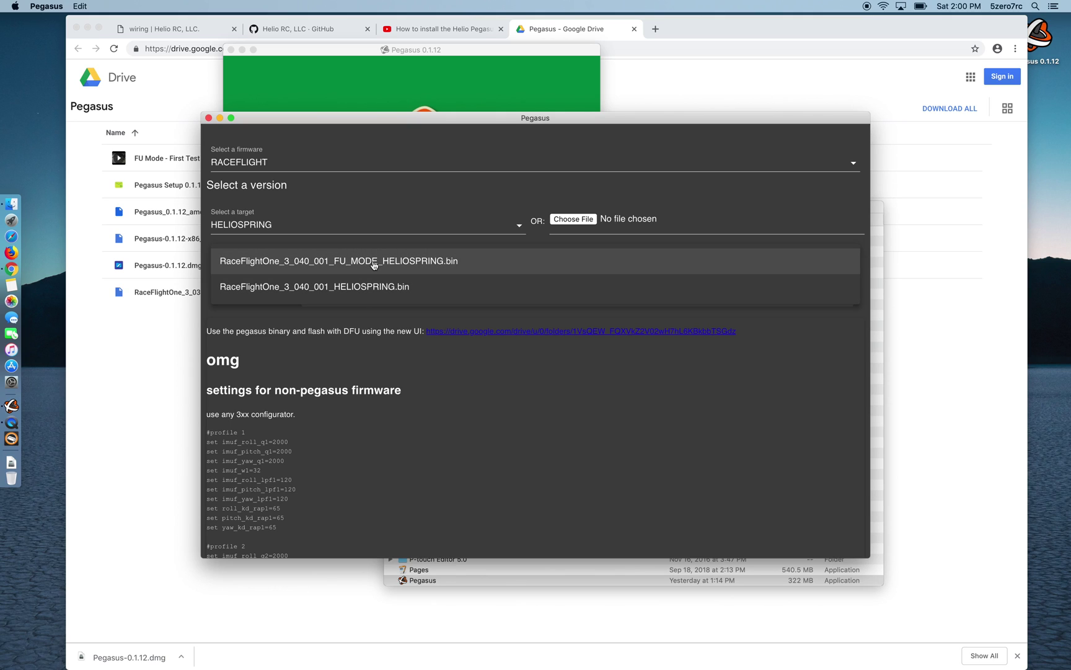
{"action": "left_click", "coordinate": [500, 269]}
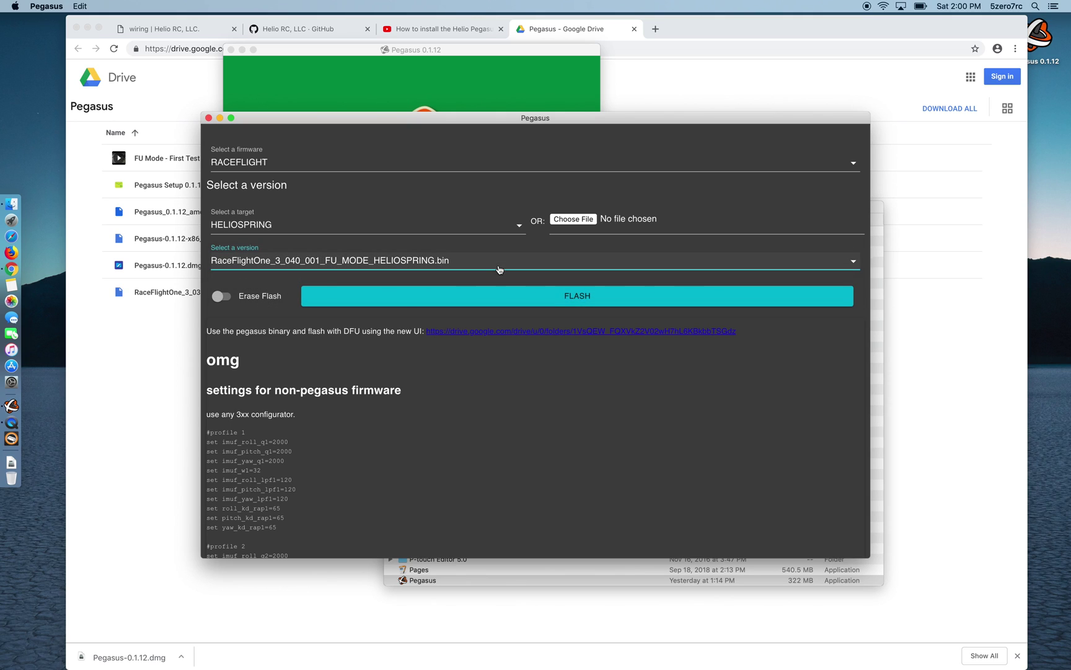
{"action": "left_click", "coordinate": [228, 297]}
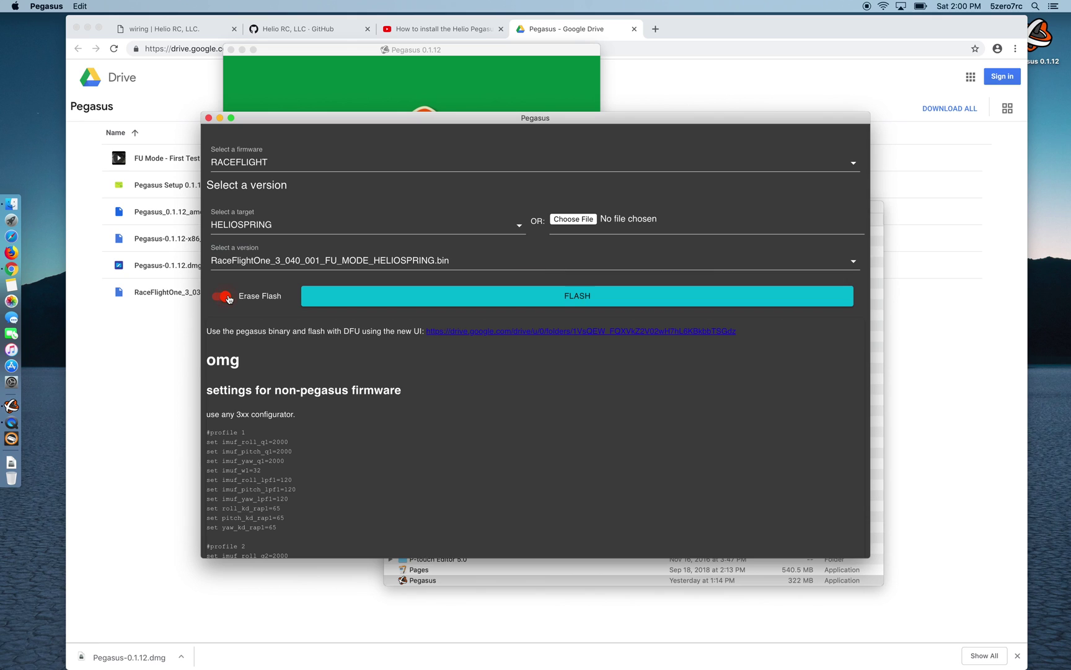
{"action": "left_click", "coordinate": [451, 302]}
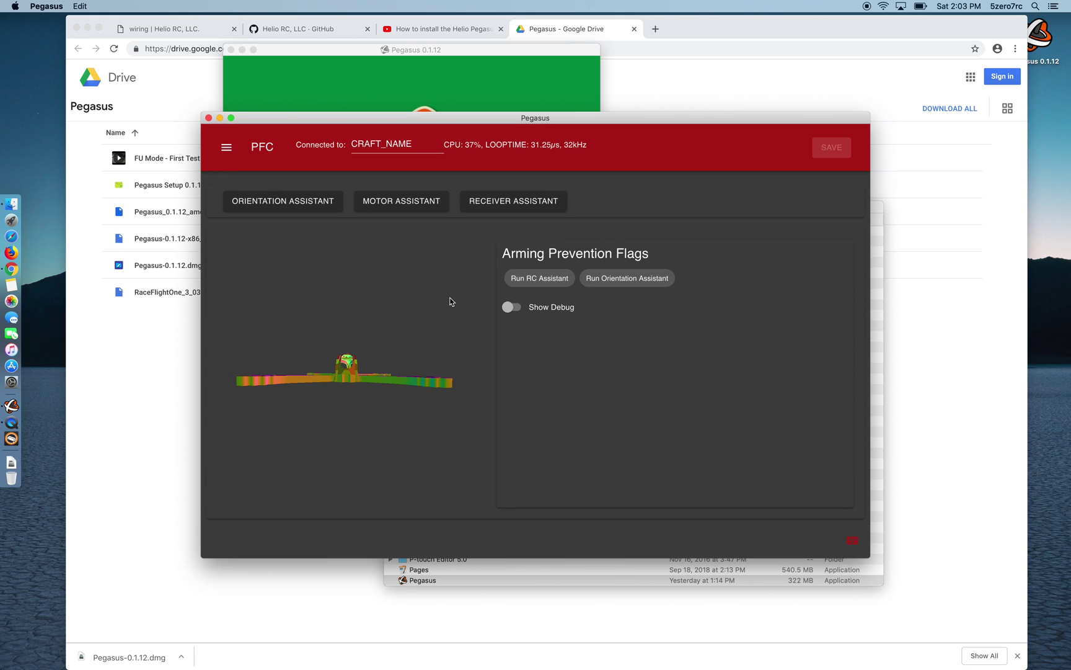
Step: Open the connected flight controller's Version Info in Pegasus
{"action": "left_click", "coordinate": [227, 149]}
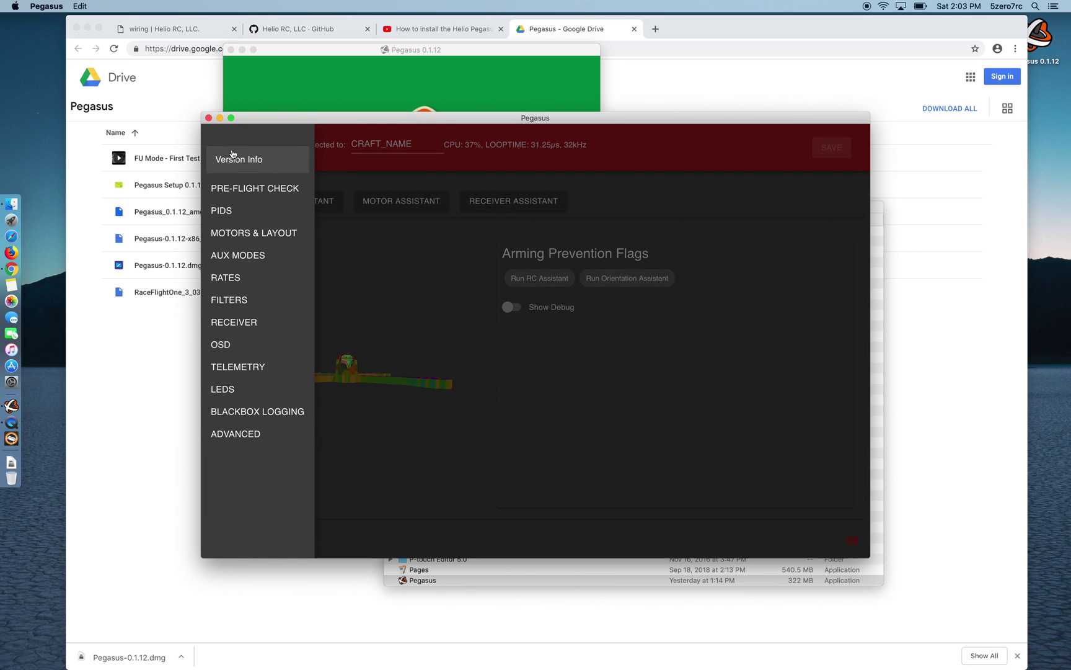
{"action": "left_click", "coordinate": [279, 163]}
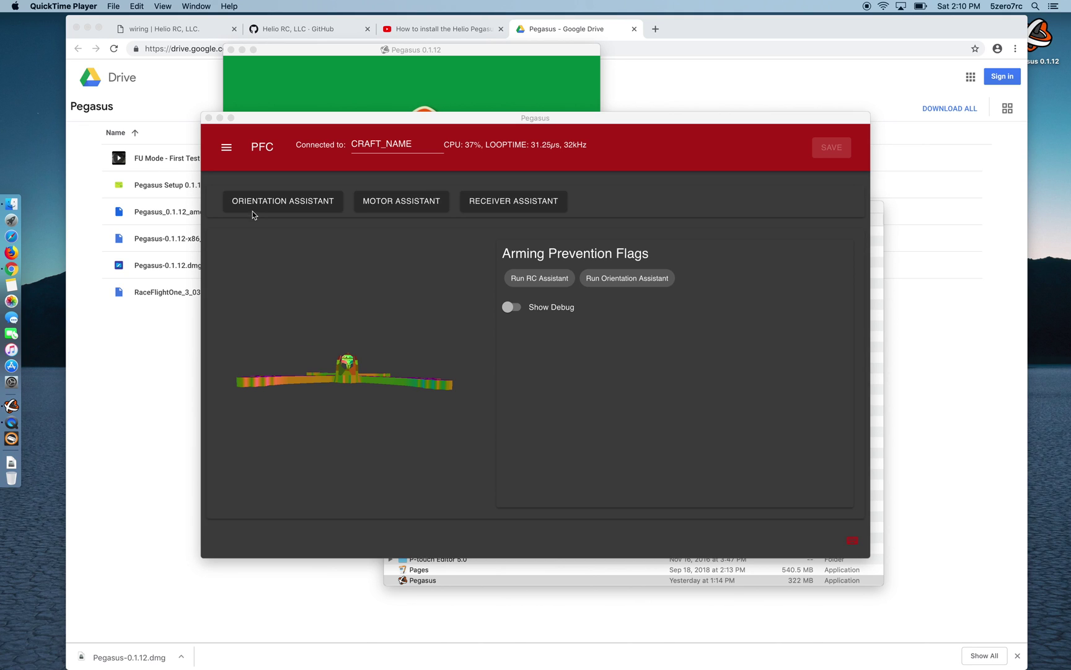
Step: Complete the Orientation Assistant, recording the quad lying flat and positioned on its nose
{"action": "left_click", "coordinate": [286, 211]}
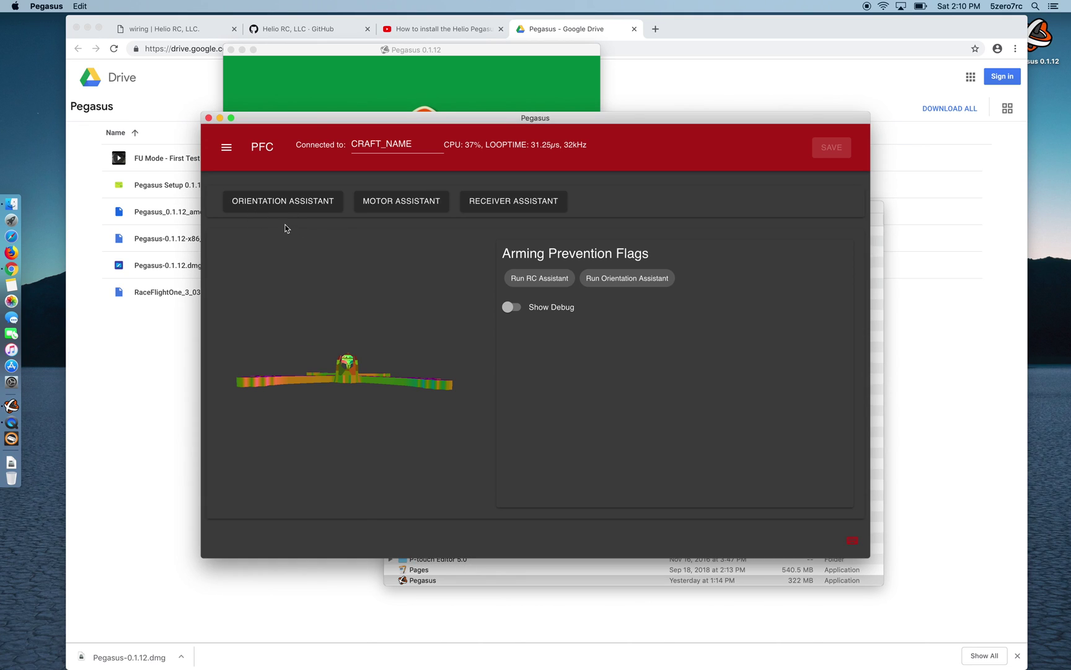
{"action": "left_click", "coordinate": [284, 202]}
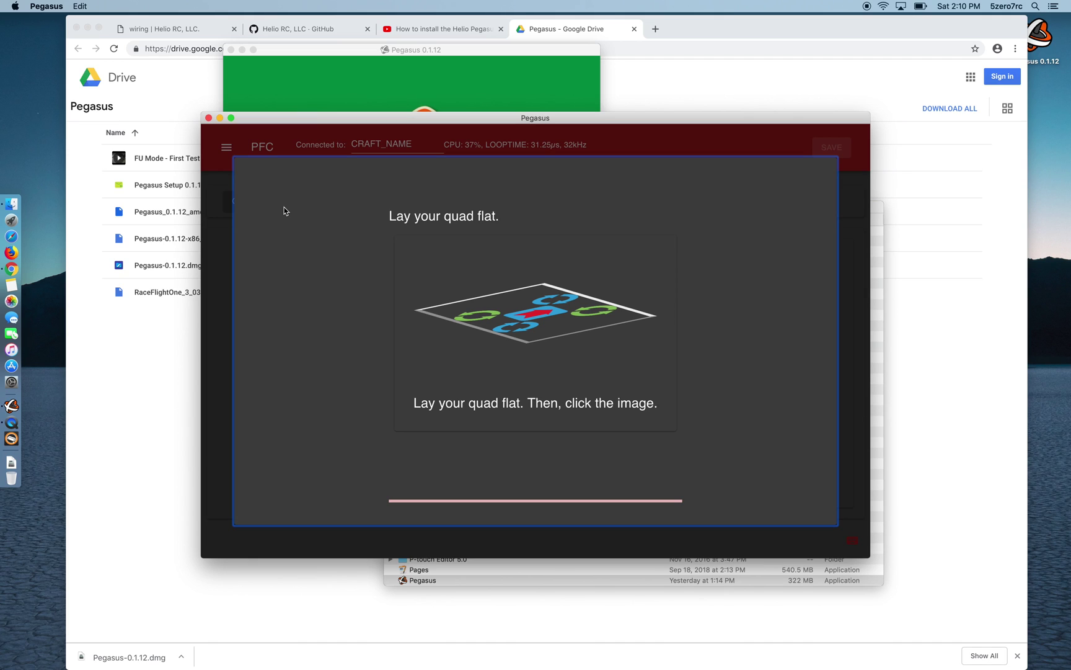
{"action": "left_click", "coordinate": [530, 301]}
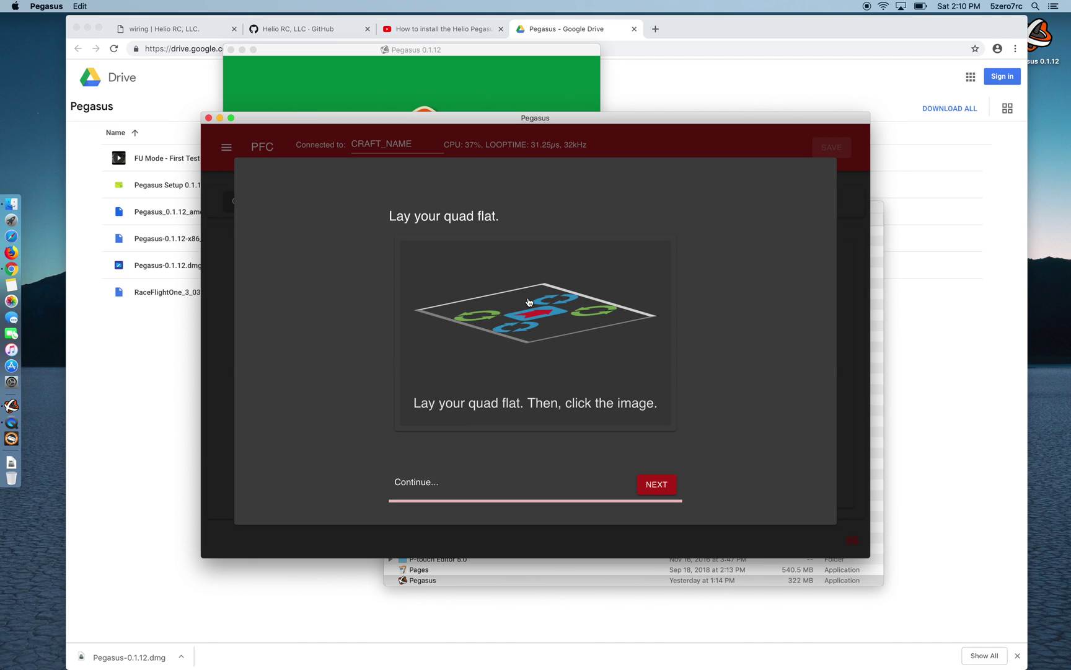
{"action": "left_click", "coordinate": [657, 484]}
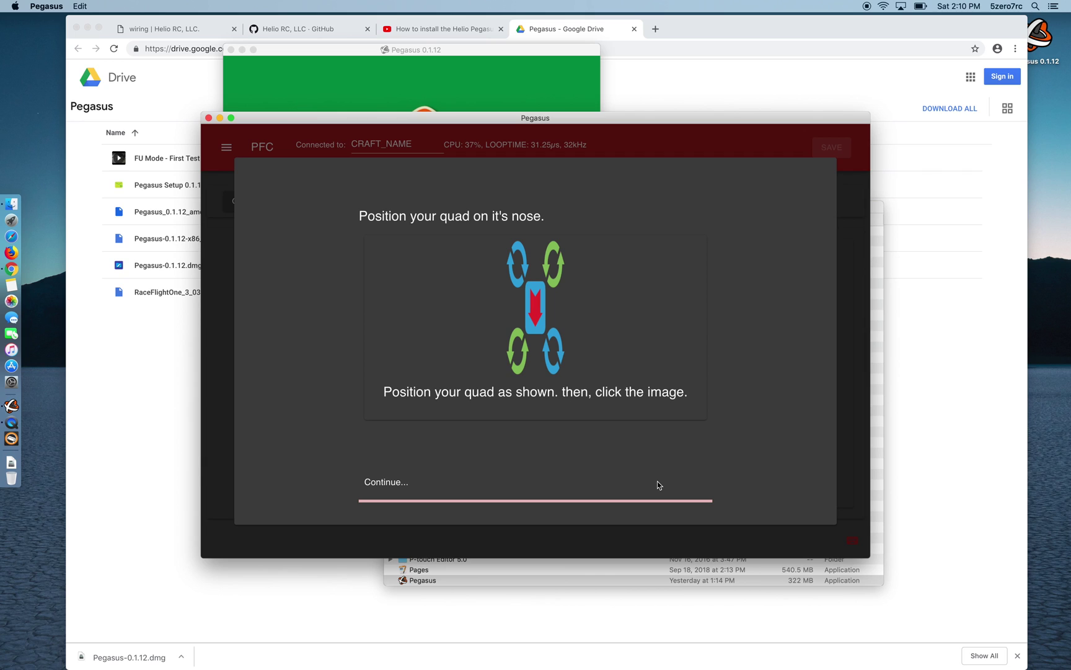
{"action": "left_click", "coordinate": [537, 304]}
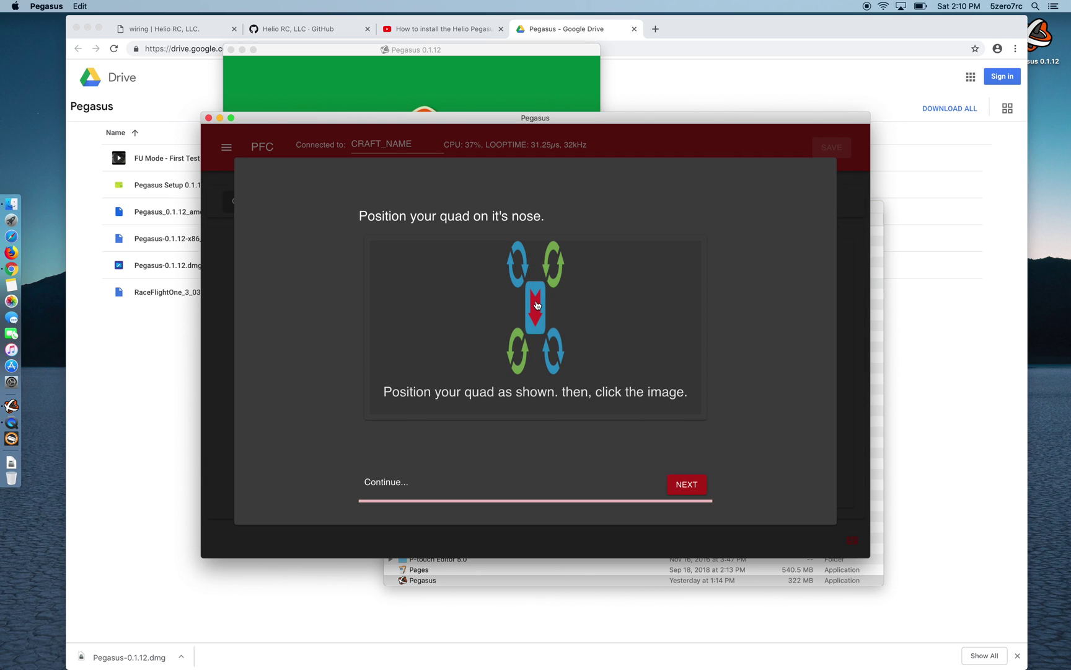
{"action": "left_click", "coordinate": [678, 490]}
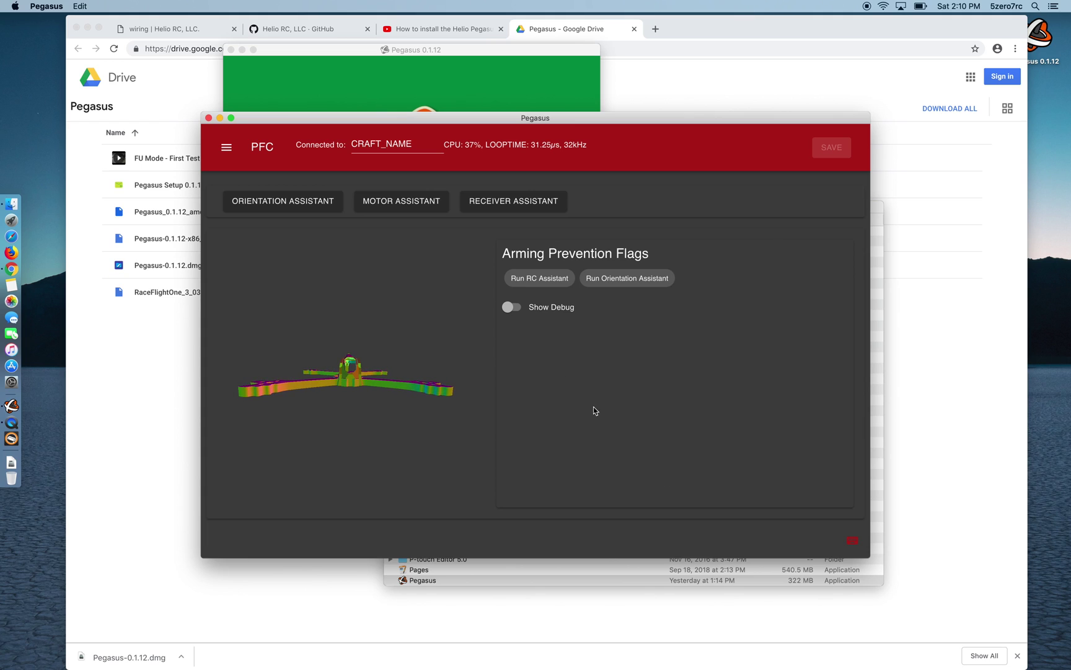
Step: Start the Motor Assistant, choose the Normal prop spin direction and accept the propeller-removal warning
{"action": "left_click", "coordinate": [407, 201]}
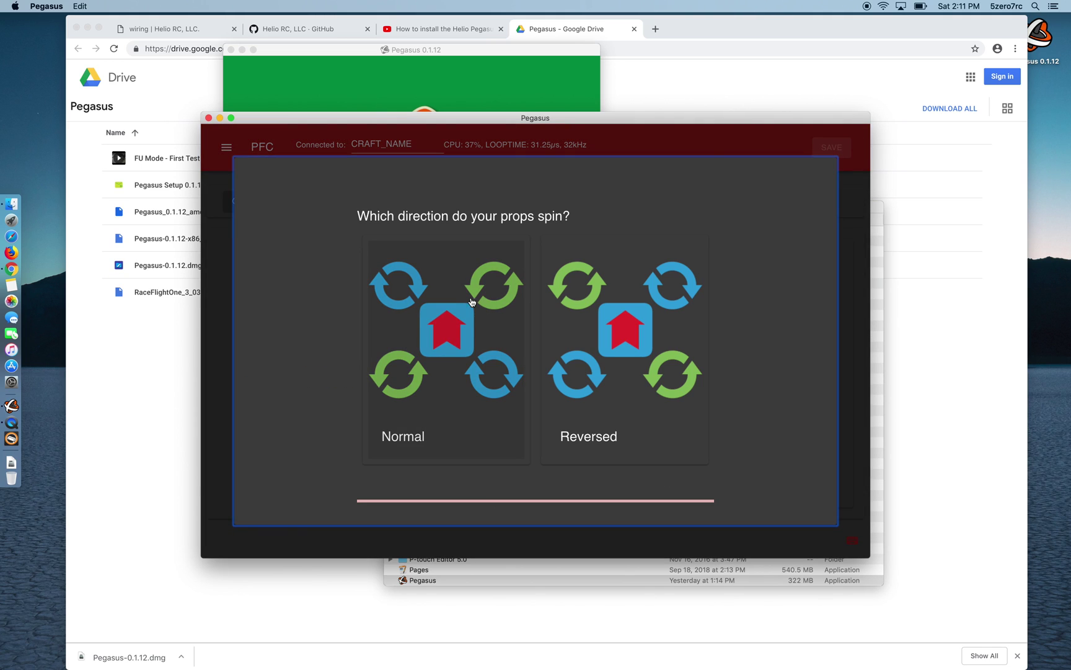
{"action": "left_click", "coordinate": [456, 339]}
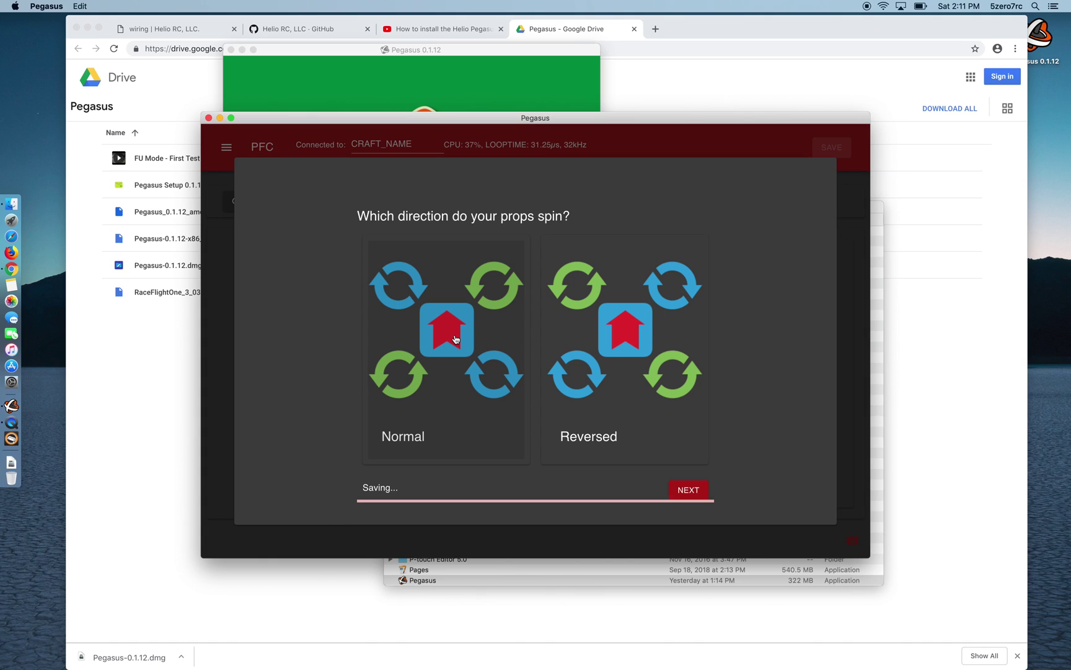
{"action": "left_click", "coordinate": [680, 487]}
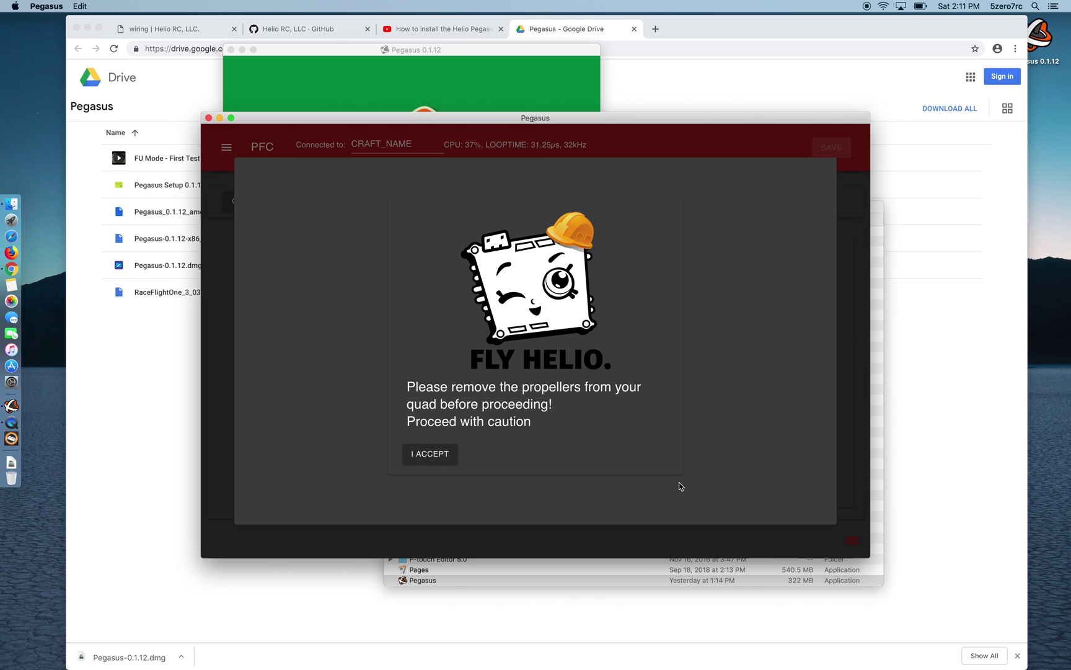
{"action": "left_click", "coordinate": [440, 455]}
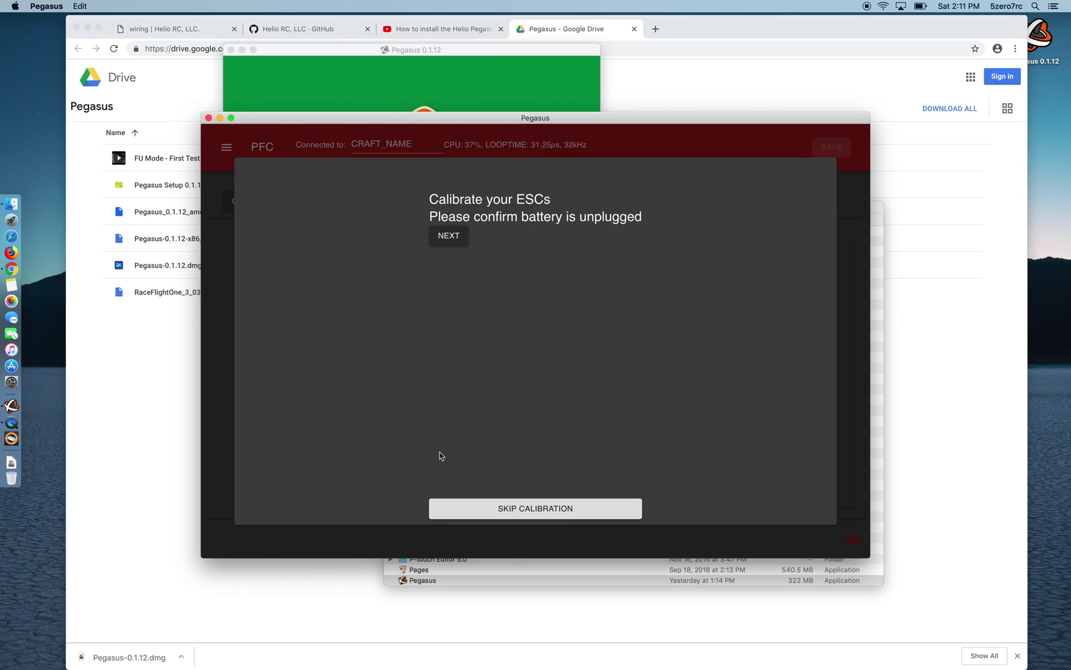
Step: Go through the ESC calibration stages and enlarge the Pegasus window to fit the motor-mapping page
{"action": "left_click", "coordinate": [450, 236]}
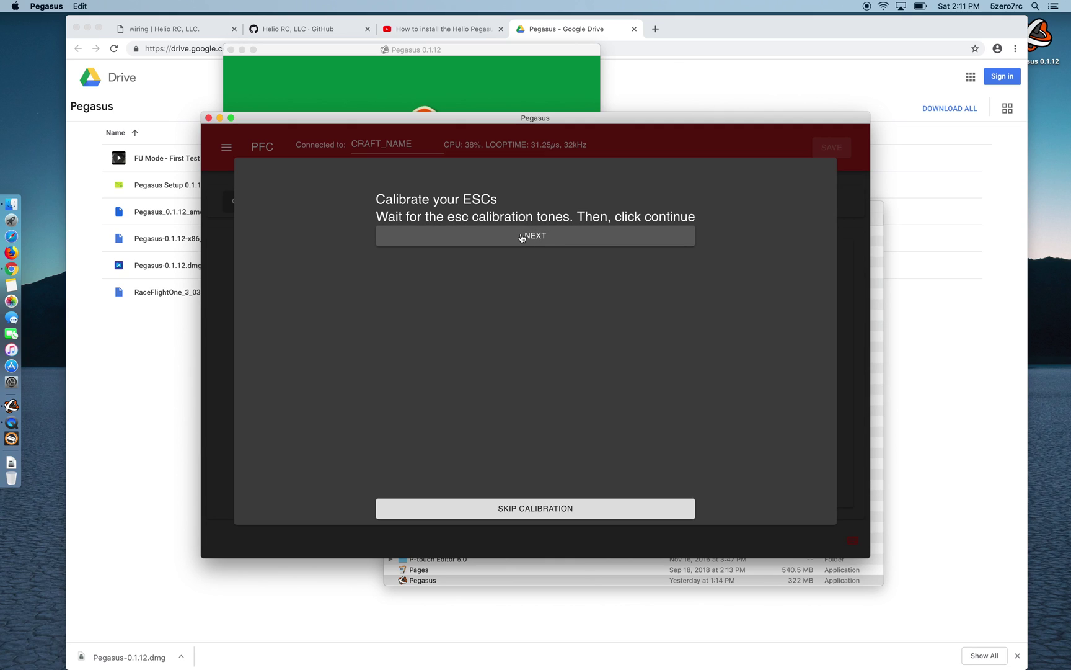
{"action": "left_click", "coordinate": [522, 237]}
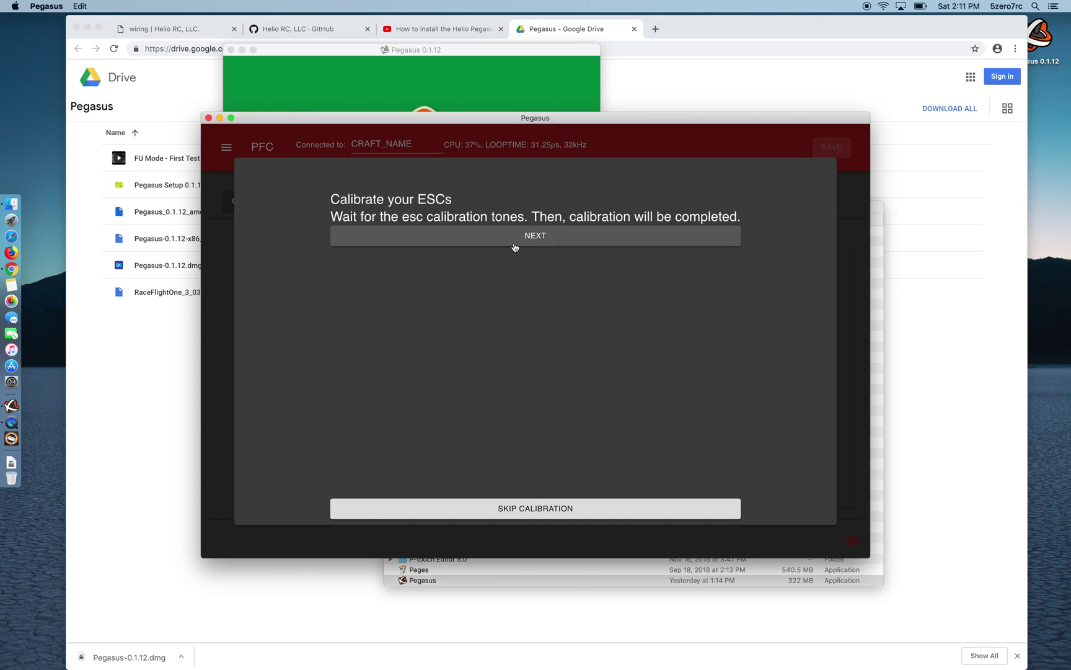
{"action": "left_click", "coordinate": [515, 248]}
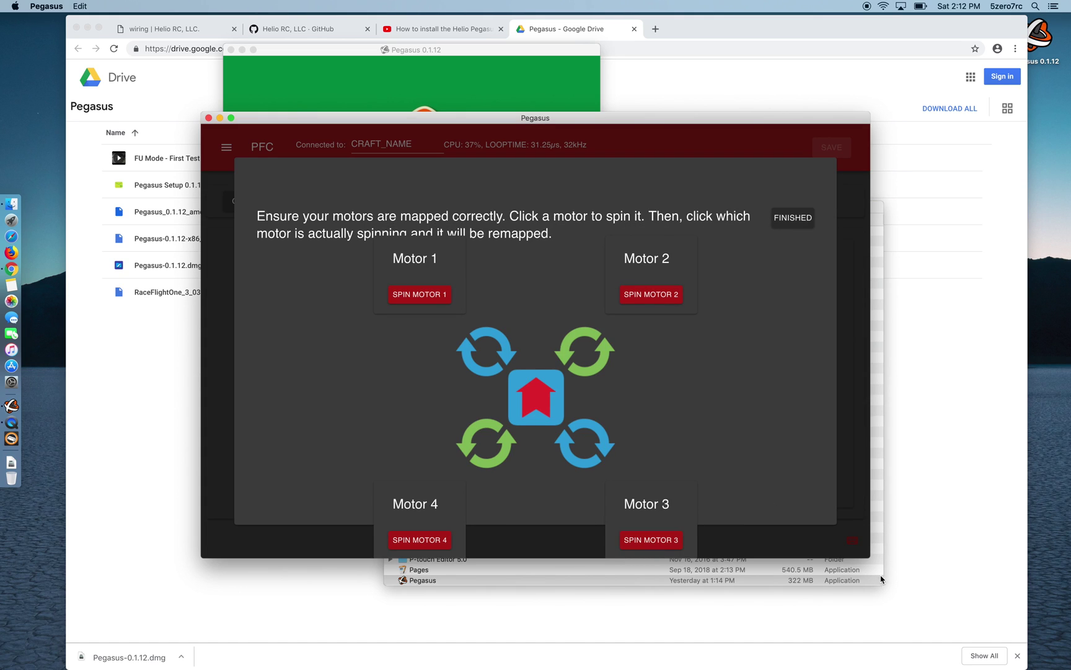
{"action": "left_click_drag", "start_coordinate": [867, 556], "coordinate": [924, 645]}
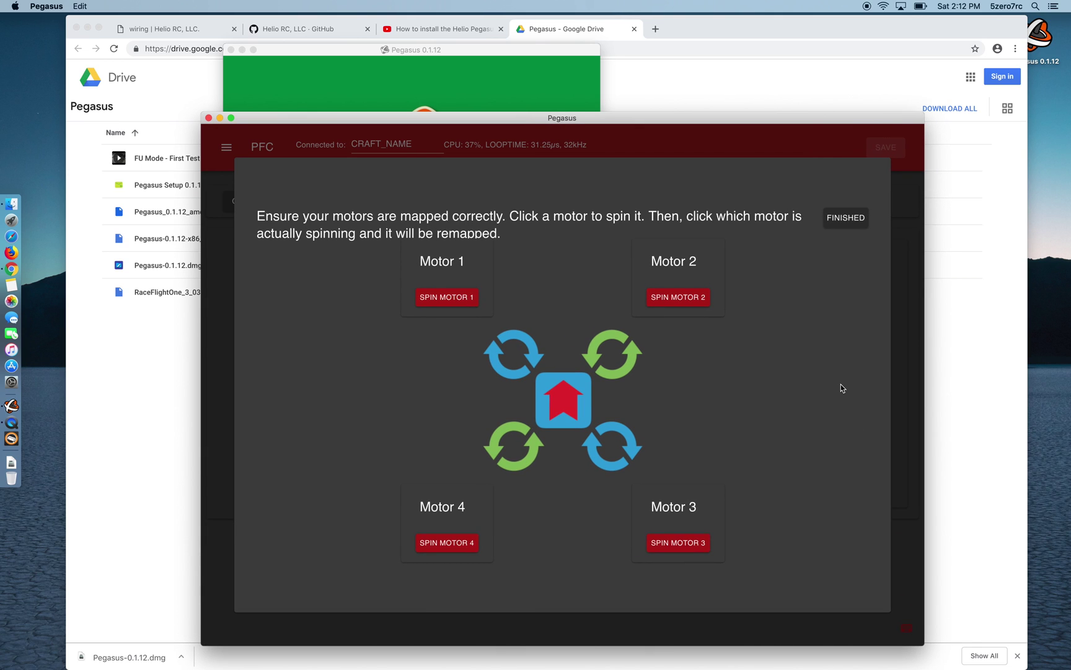
Step: Move and enlarge the Pegasus window, and remap motors 1, 2 and 3 by reporting motors 2, 3 and 4 respectively as spinning
{"action": "left_click_drag", "start_coordinate": [783, 124], "coordinate": [755, 89]}
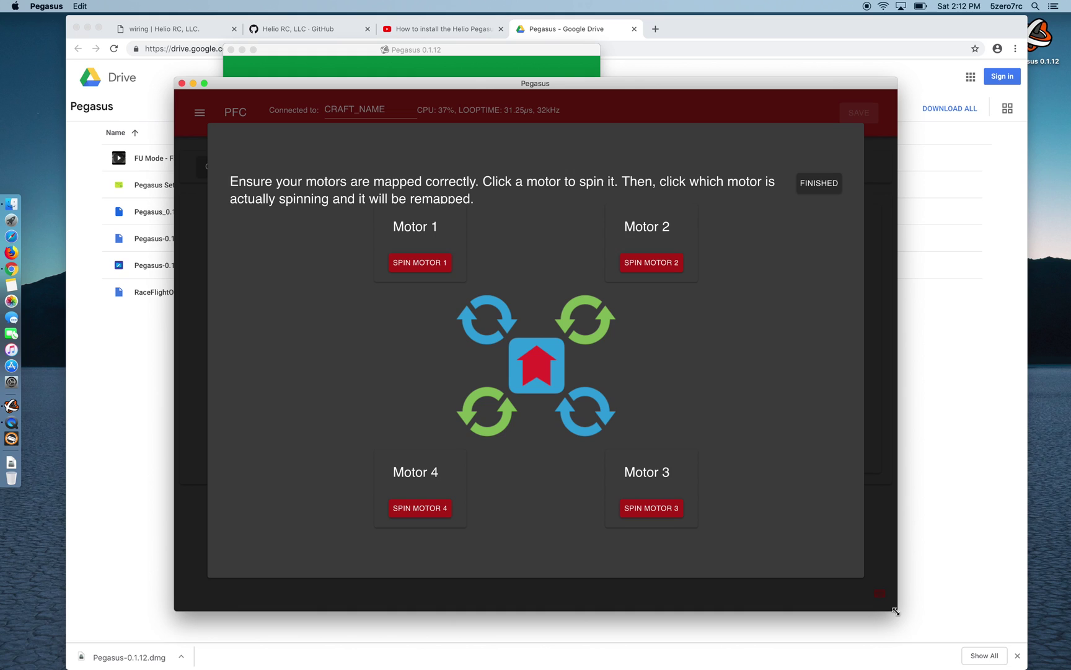
{"action": "left_click_drag", "start_coordinate": [898, 610], "coordinate": [907, 636]}
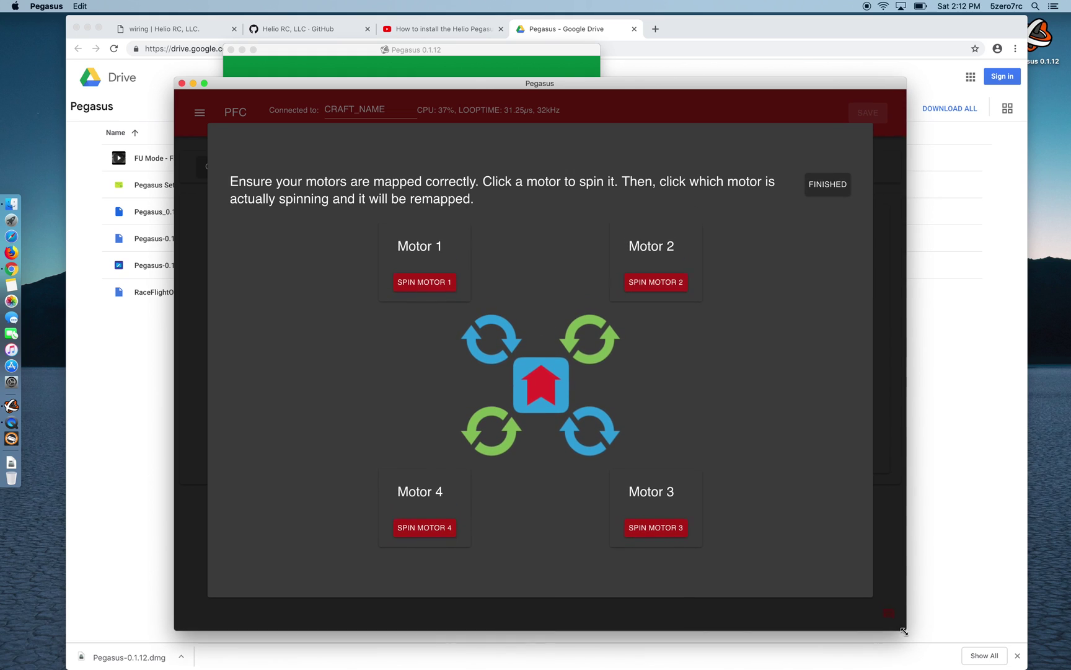
{"action": "left_click", "coordinate": [433, 290]}
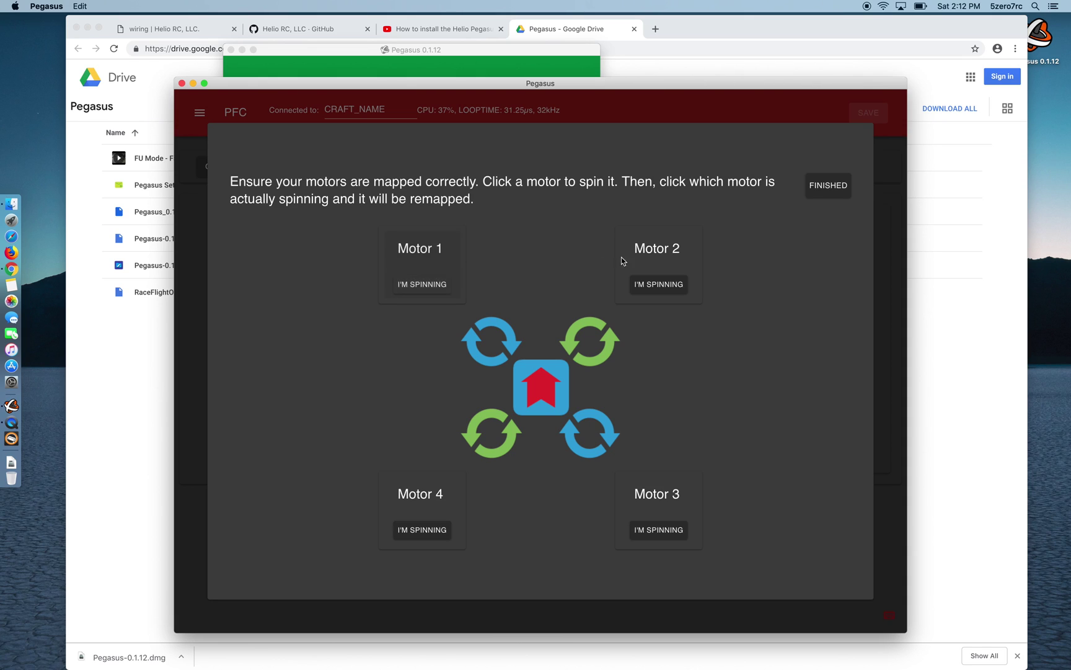
{"action": "left_click", "coordinate": [667, 284]}
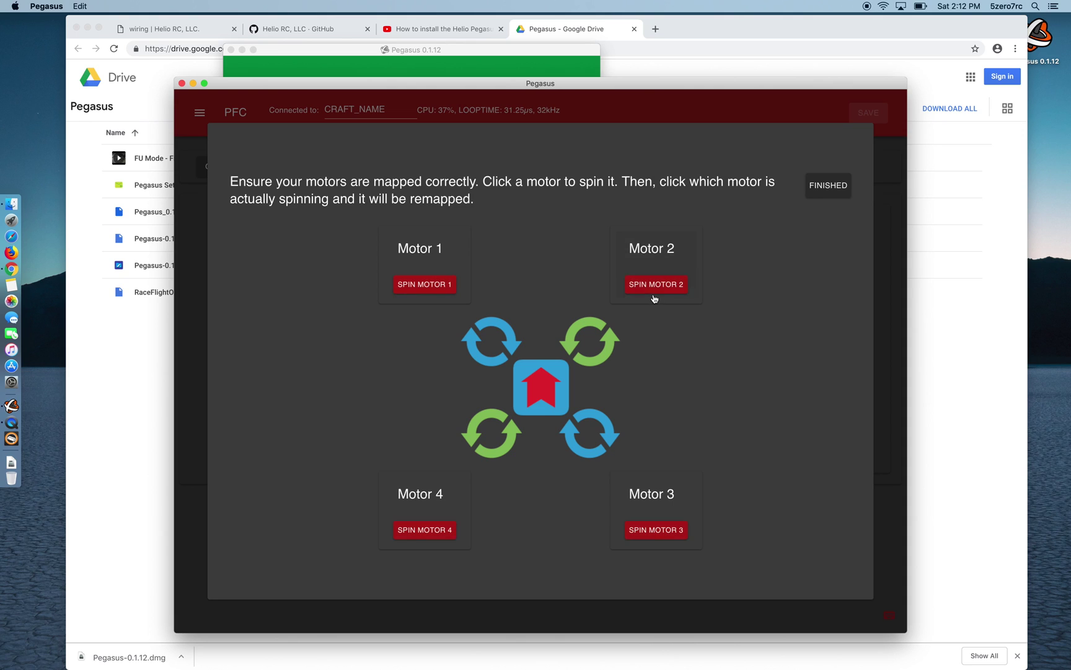
{"action": "left_click", "coordinate": [653, 286]}
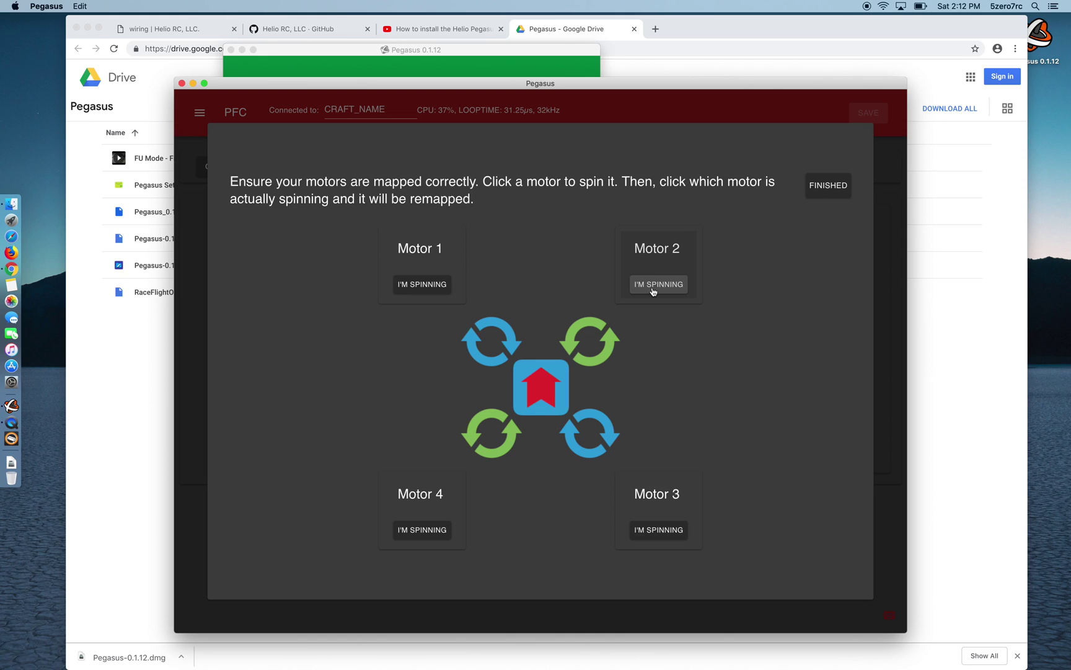
{"action": "left_click", "coordinate": [676, 530]}
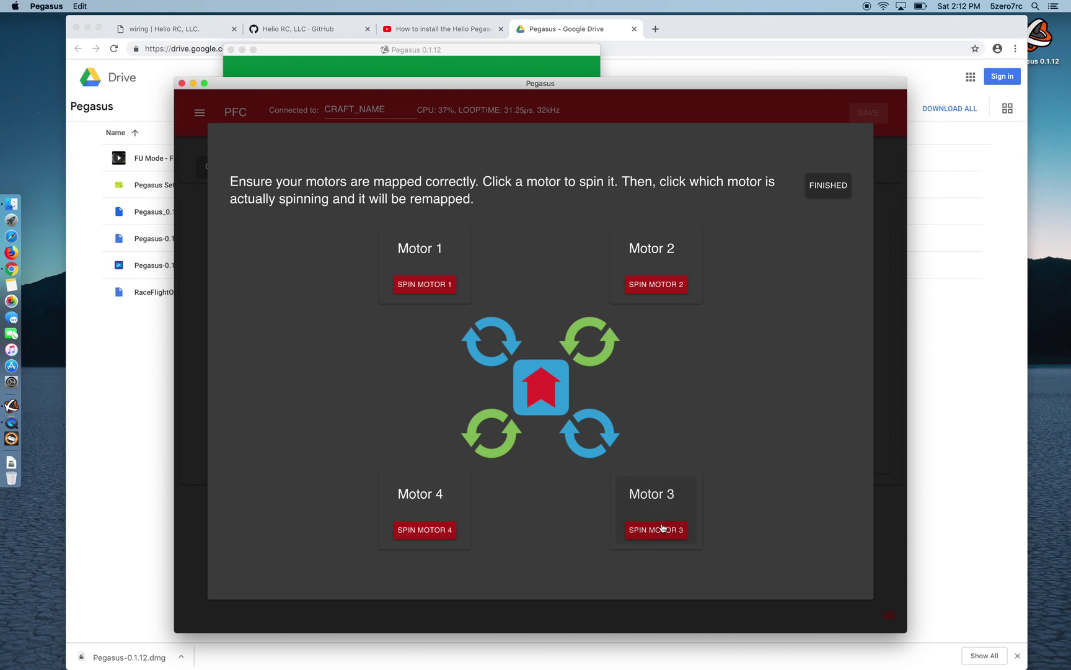
{"action": "left_click", "coordinate": [662, 530]}
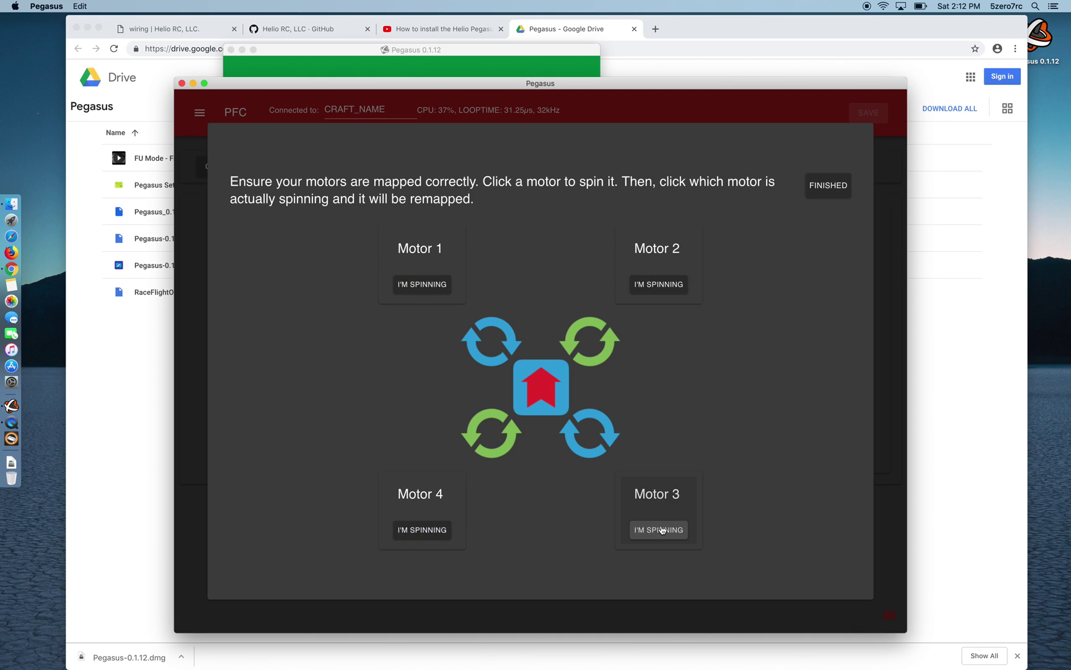
{"action": "left_click", "coordinate": [441, 531]}
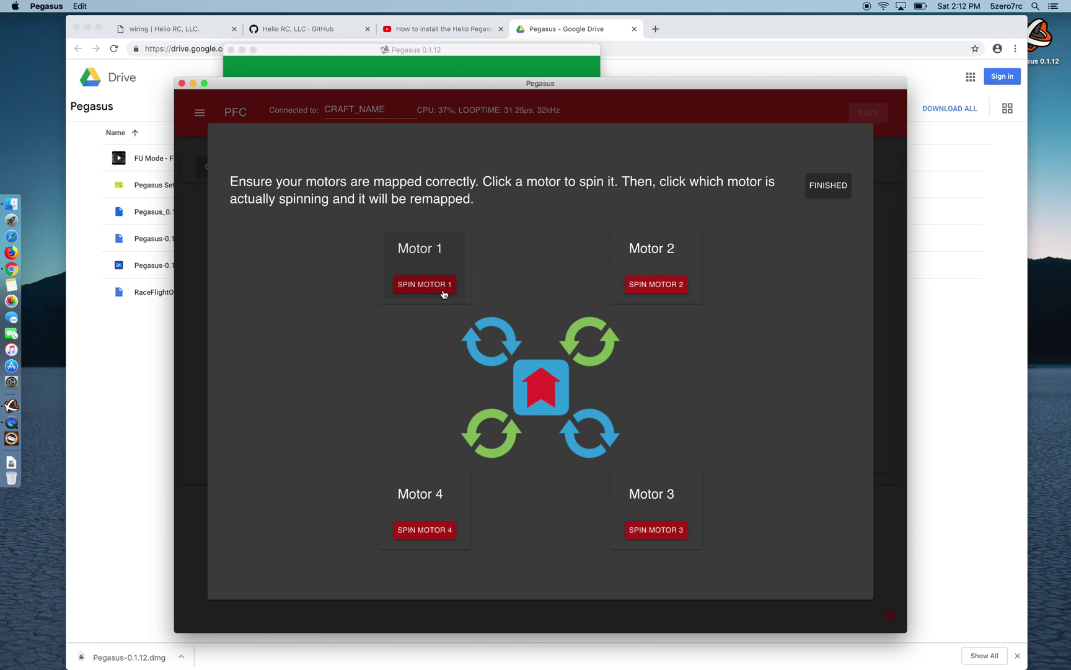
Step: Spin motors 1, 2 and 3 one at a time, reporting motors 3, 4 and 1 respectively as the ones actually spinning
{"action": "left_click", "coordinate": [443, 292]}
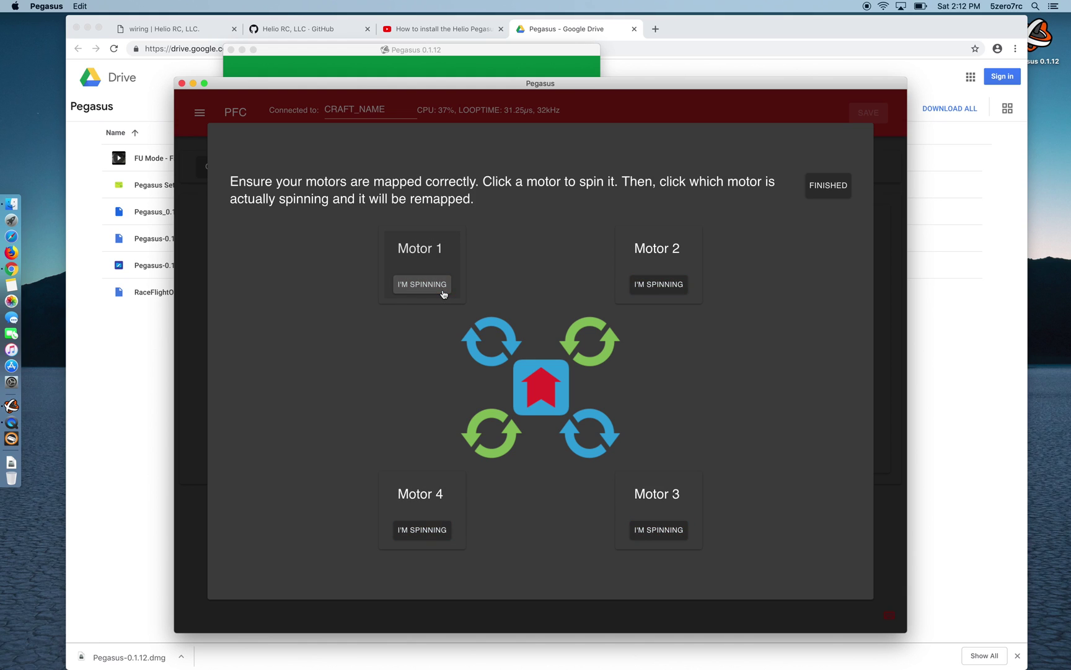
{"action": "left_click", "coordinate": [643, 529]}
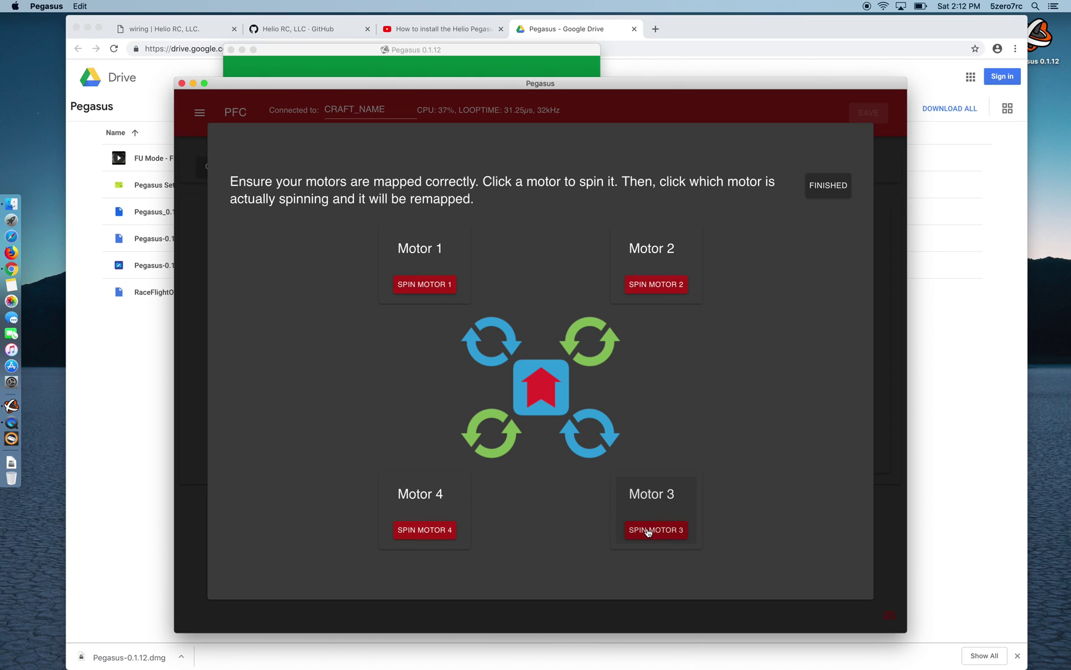
{"action": "left_click", "coordinate": [640, 285]}
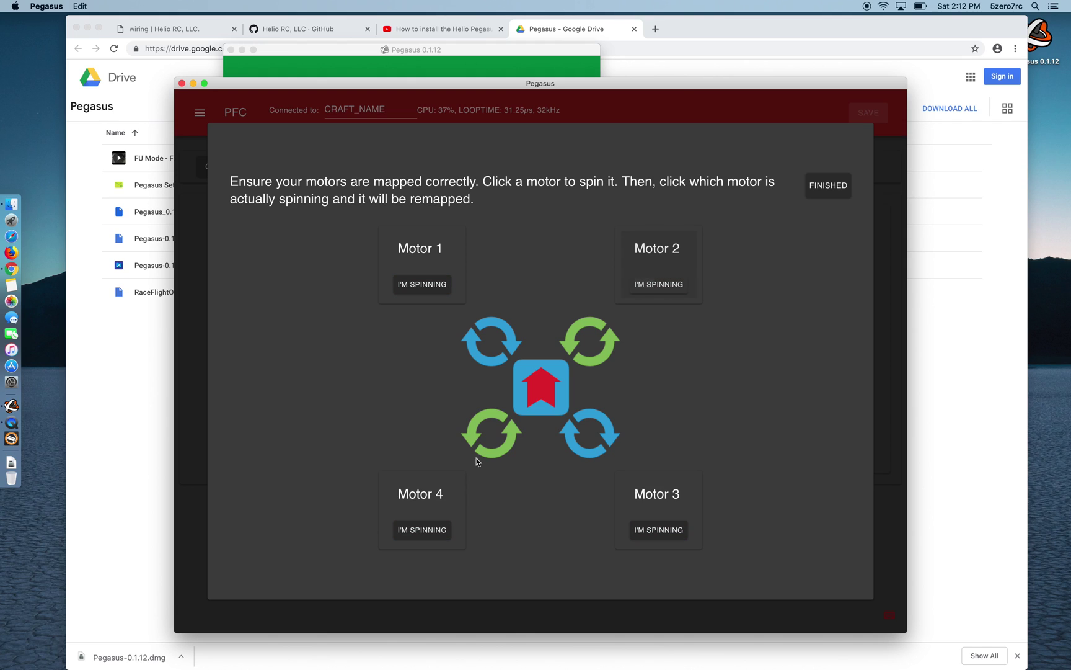
{"action": "left_click", "coordinate": [418, 530]}
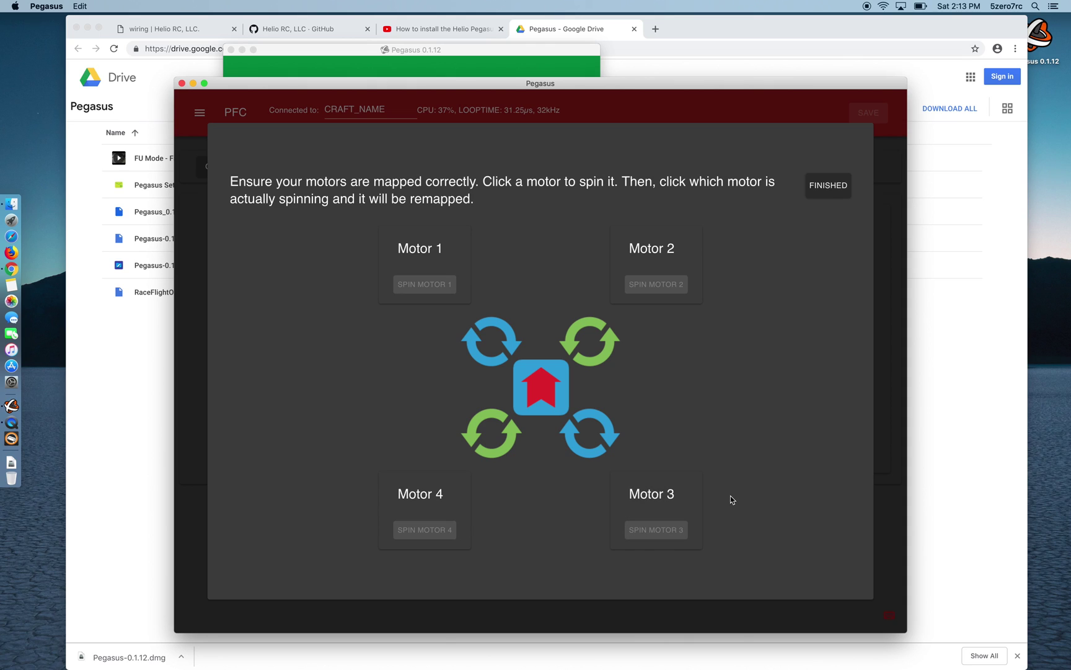
{"action": "left_click", "coordinate": [659, 530]}
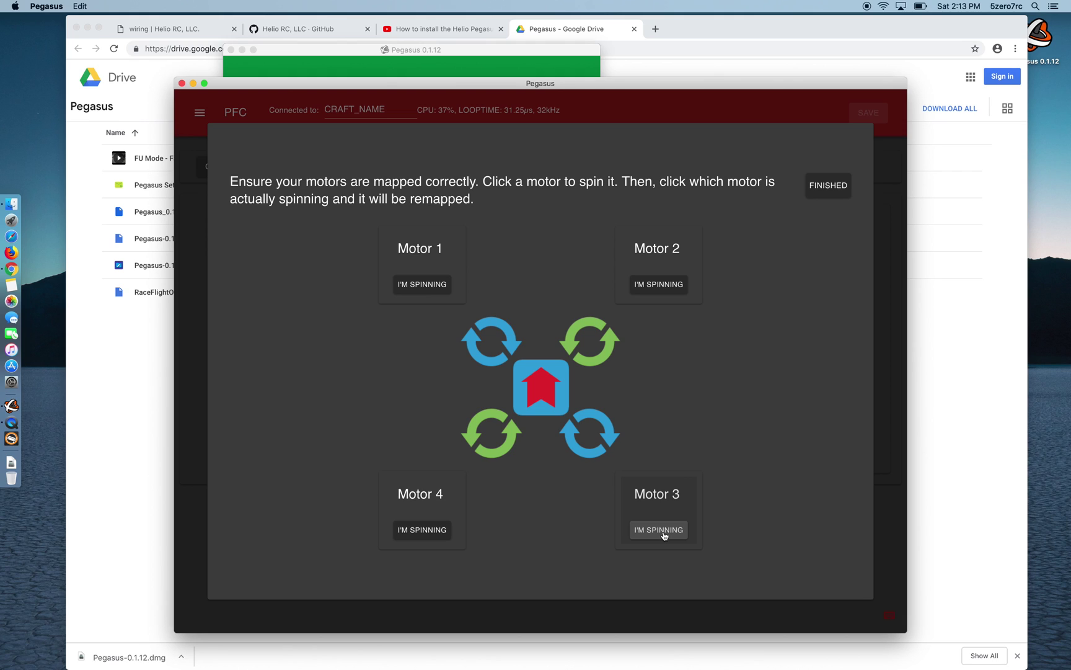
{"action": "left_click", "coordinate": [435, 291]}
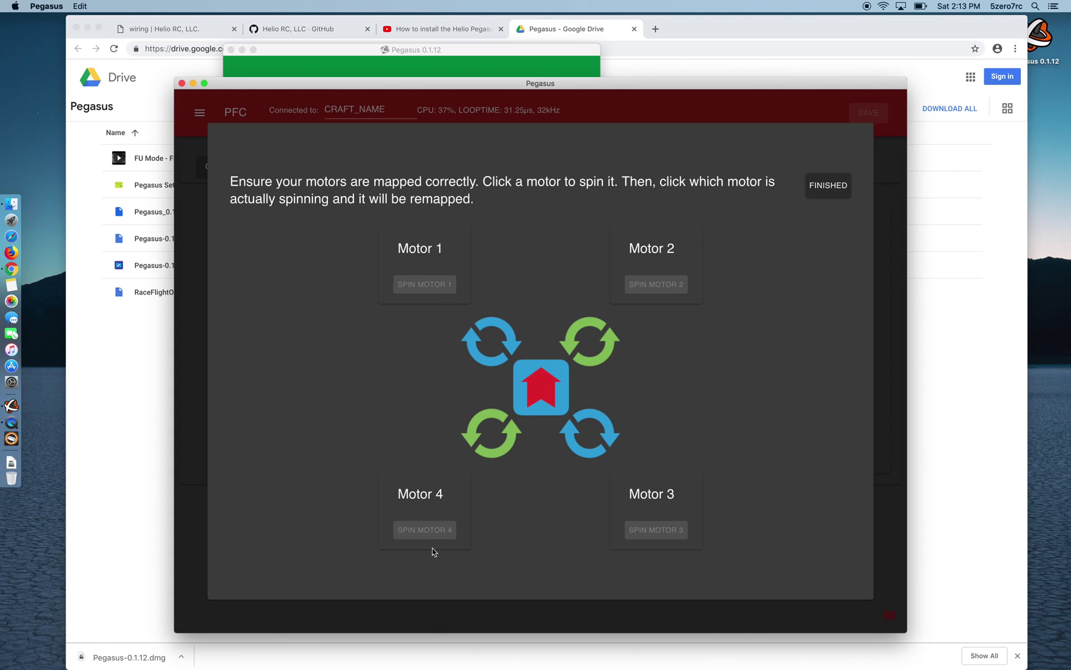
Step: Spin motor 4 and report motor 1 as spinning; spin motor 1 twice, reporting motor 4 and after that motor 1
{"action": "left_click", "coordinate": [426, 531]}
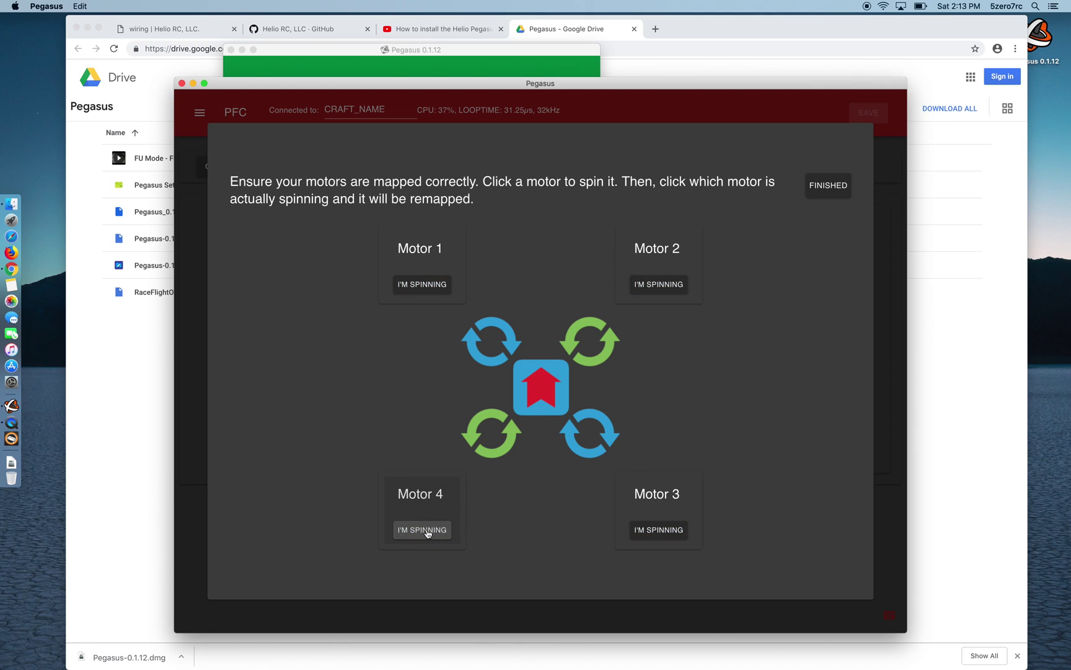
{"action": "left_click", "coordinate": [411, 285]}
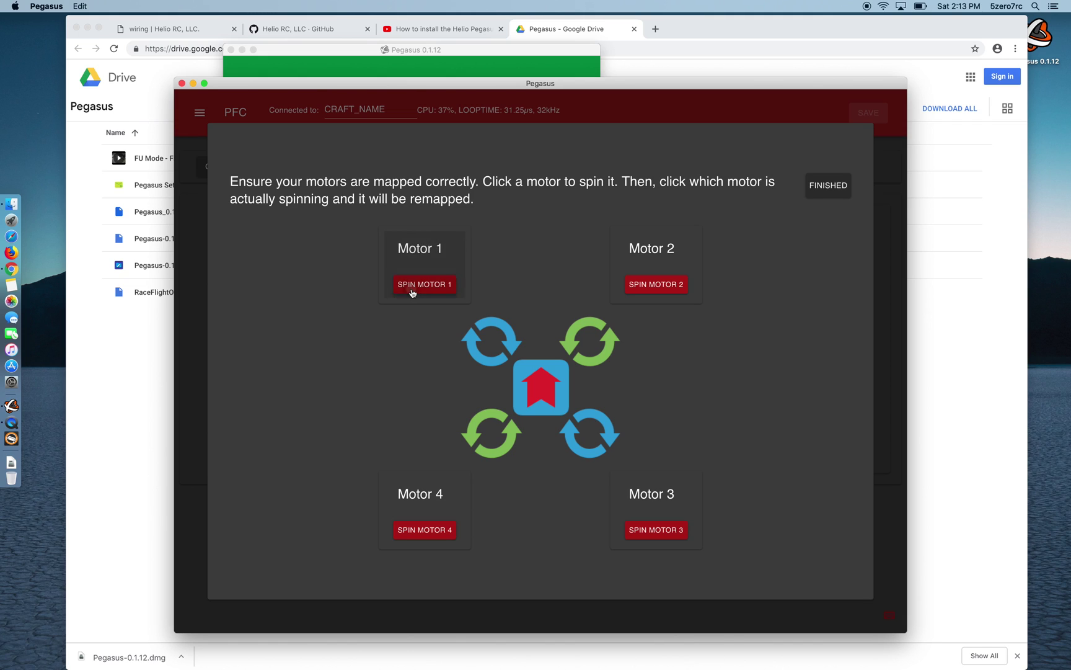
{"action": "left_click", "coordinate": [411, 286]}
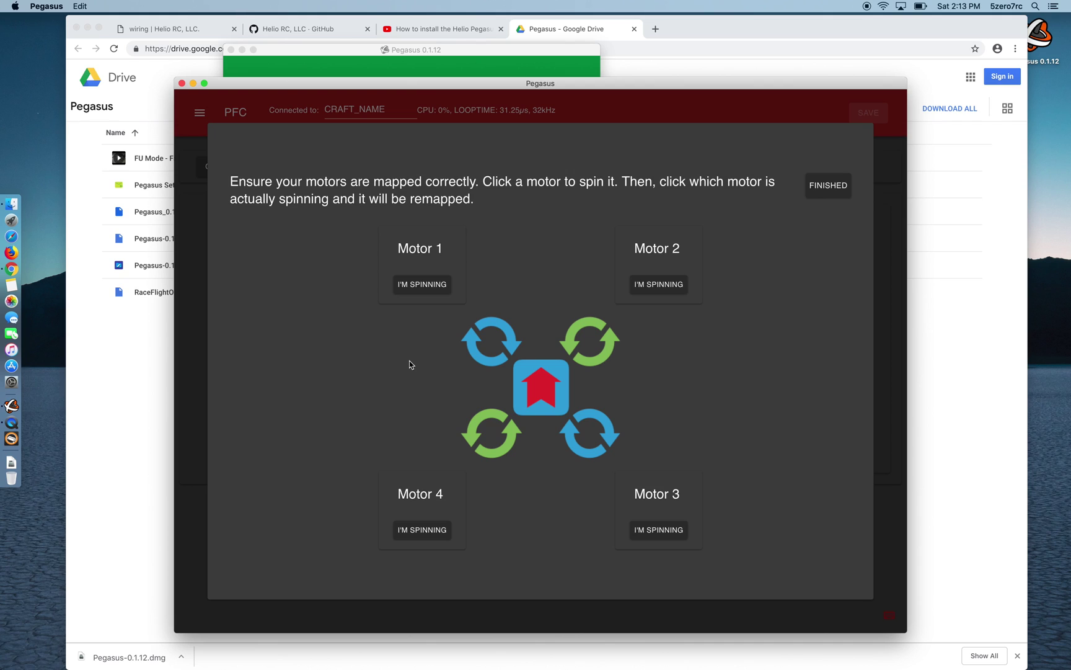
{"action": "left_click", "coordinate": [427, 541]}
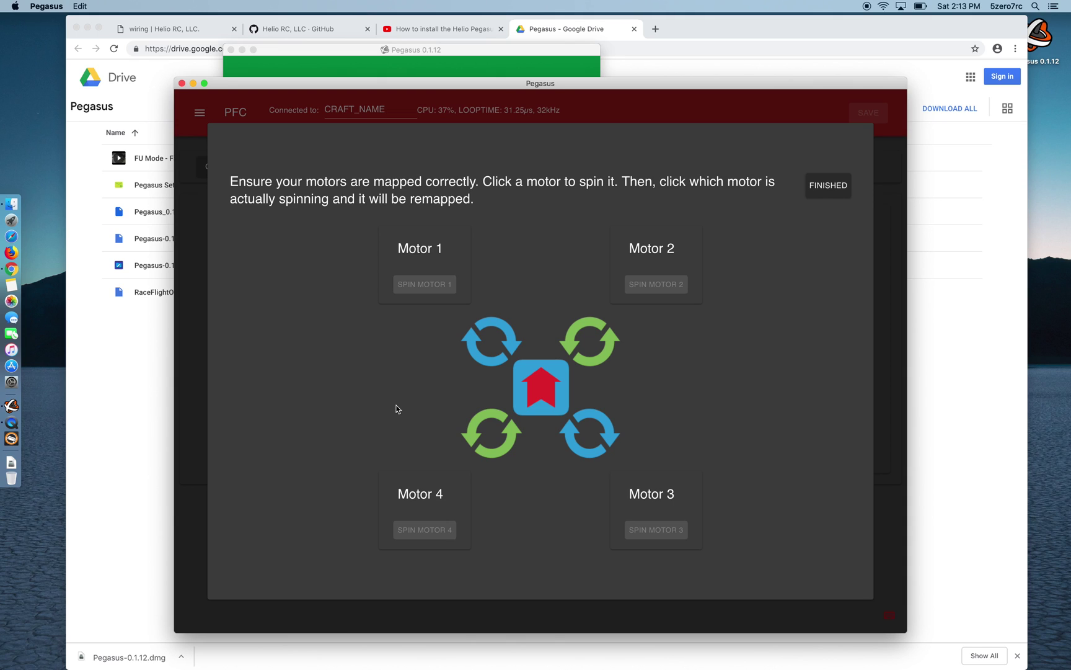
{"action": "left_click", "coordinate": [417, 286]}
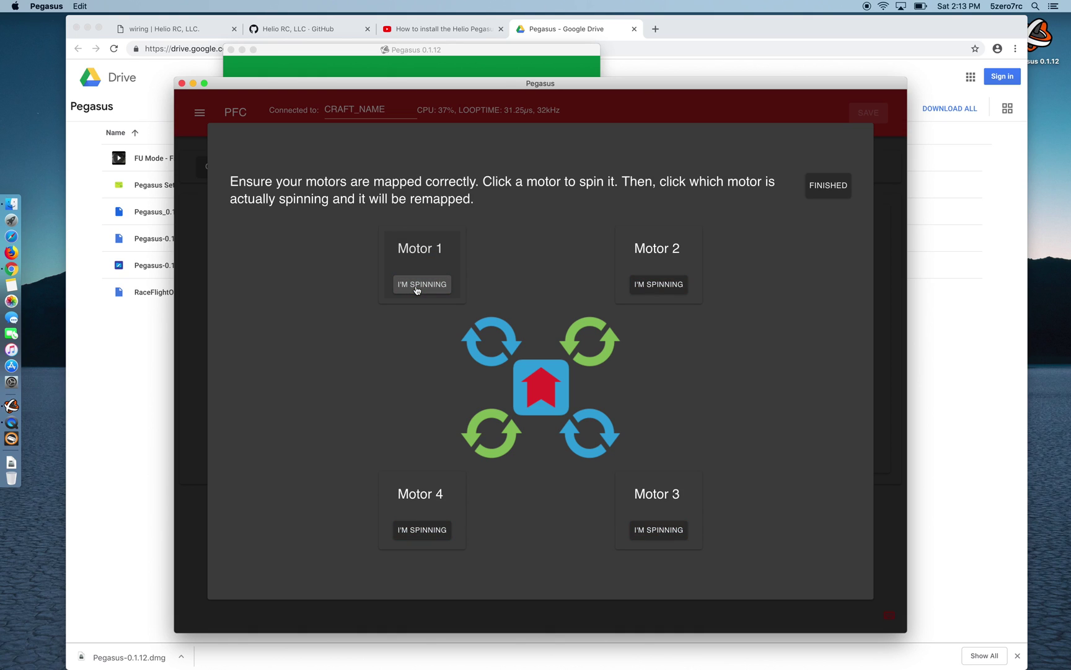
{"action": "left_click", "coordinate": [416, 287]}
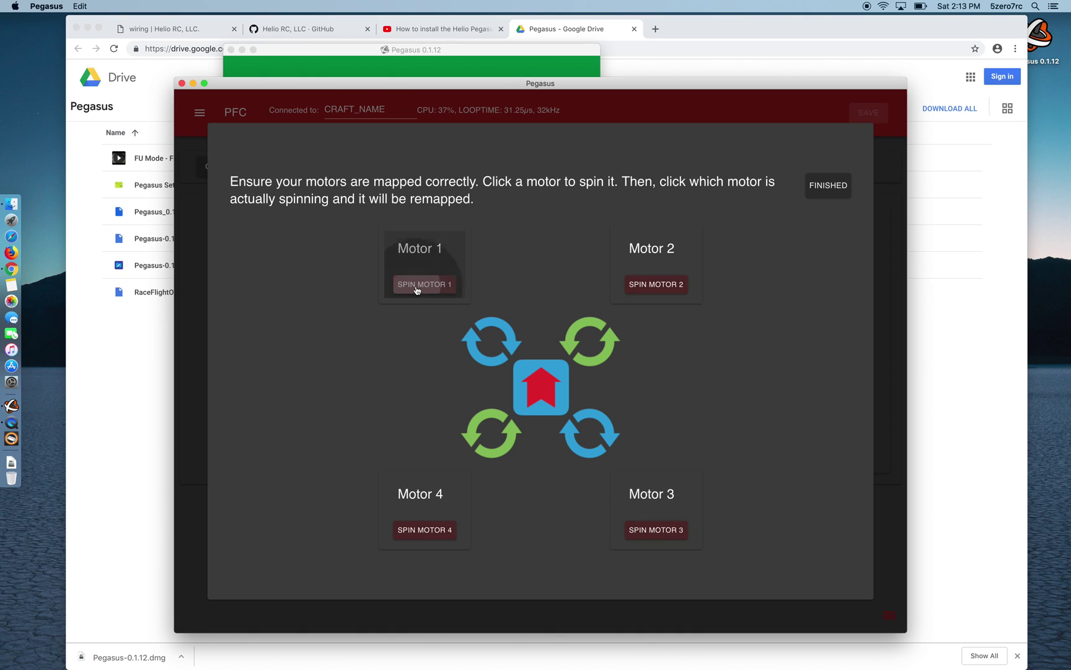
Step: Test motors 2 and 3, reporting motor 1 as spinning for motor 2 and motor 2 as spinning for motor 3
{"action": "left_click", "coordinate": [656, 289]}
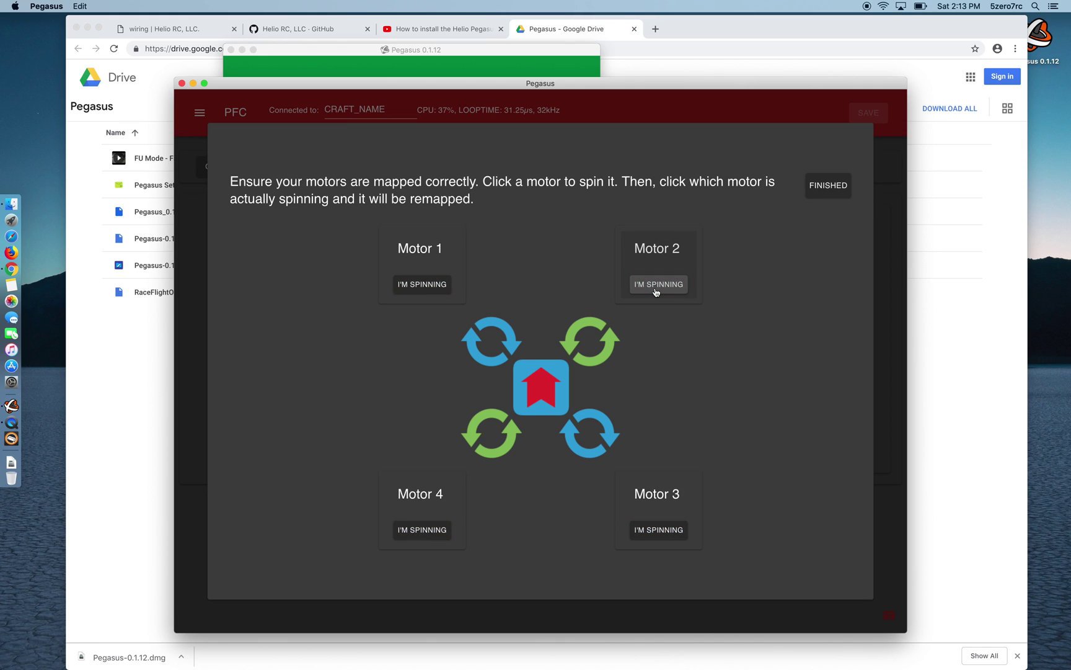
{"action": "left_click", "coordinate": [443, 285]}
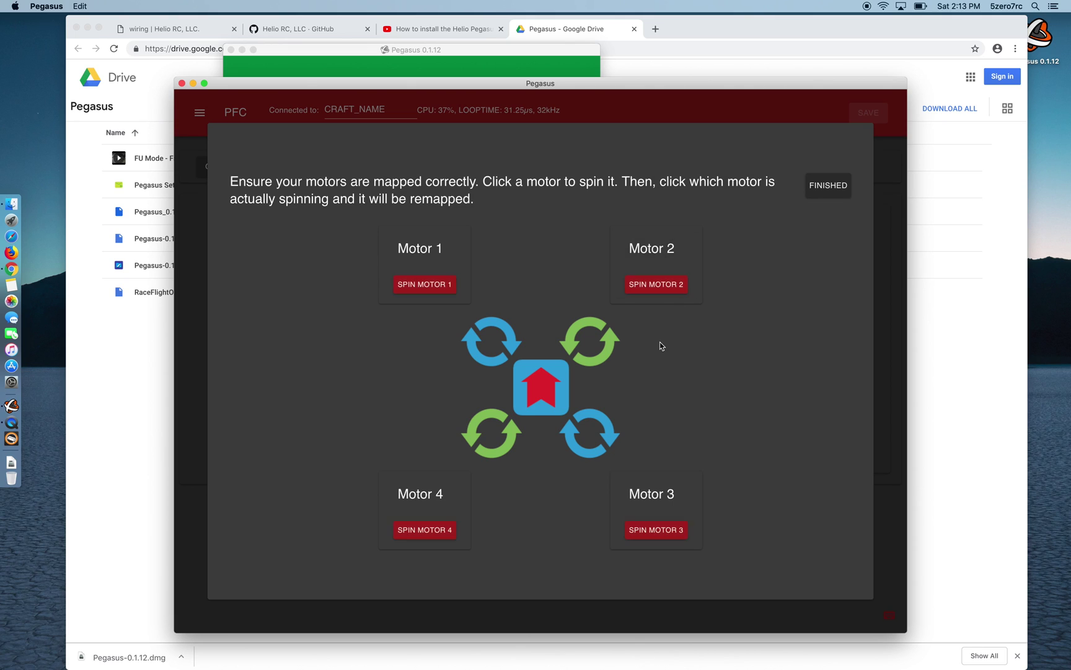
{"action": "left_click", "coordinate": [658, 289]}
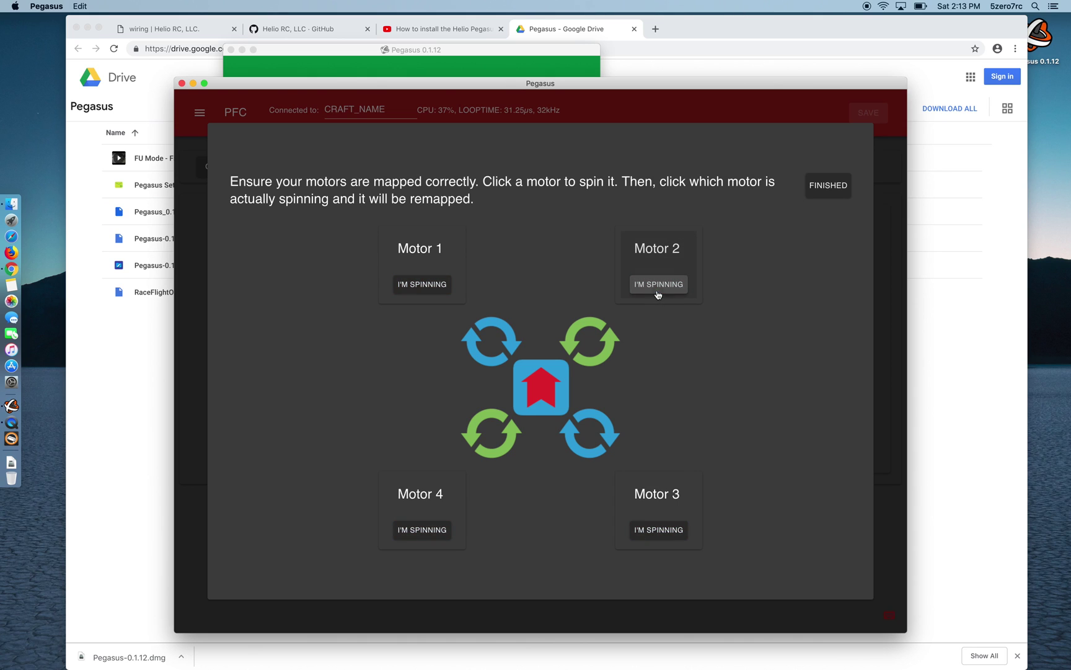
{"action": "left_click", "coordinate": [655, 528]}
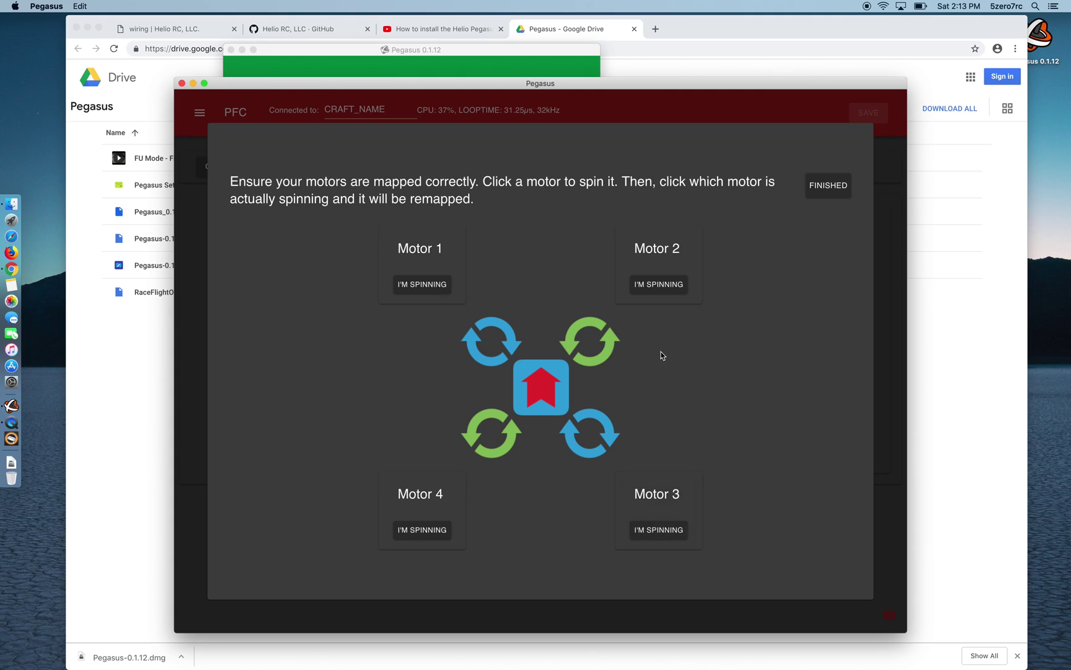
{"action": "left_click", "coordinate": [660, 285]}
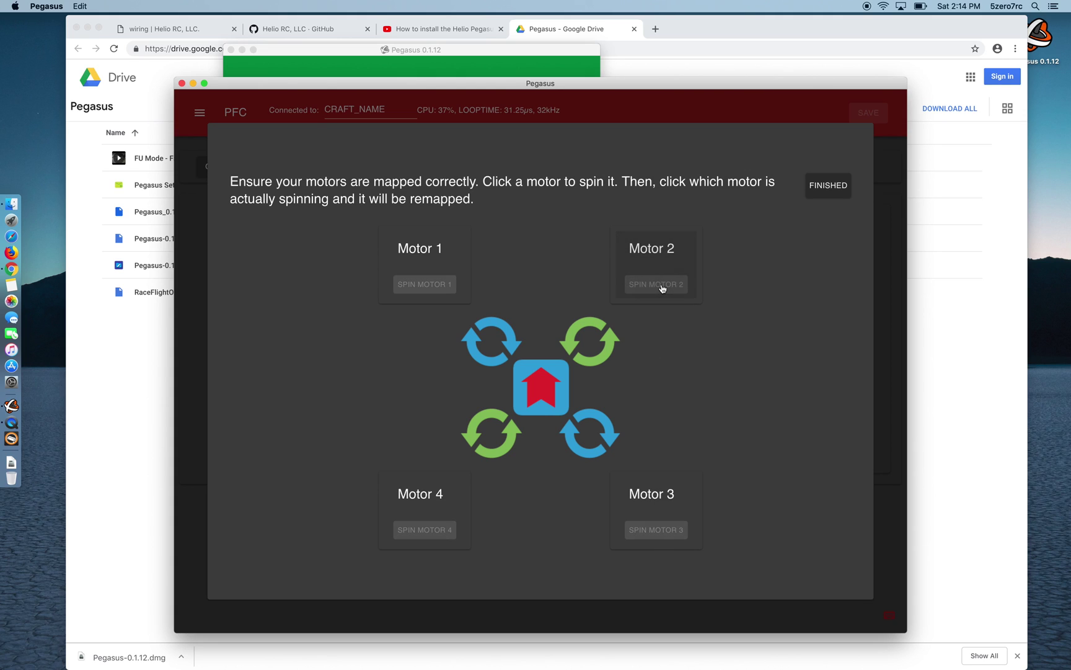
Step: Spin motor 3 and report it as spinning, and spin motor 4 repeatedly, reporting motors 2, 3 and 4 in turn
{"action": "left_click", "coordinate": [660, 540]}
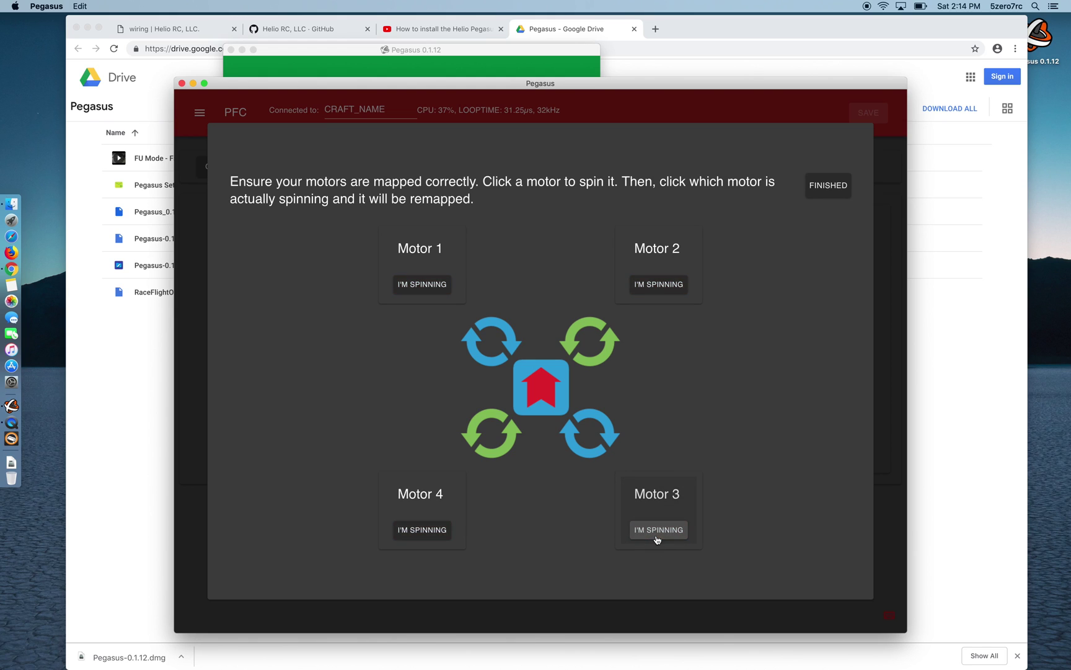
{"action": "left_click", "coordinate": [657, 540]}
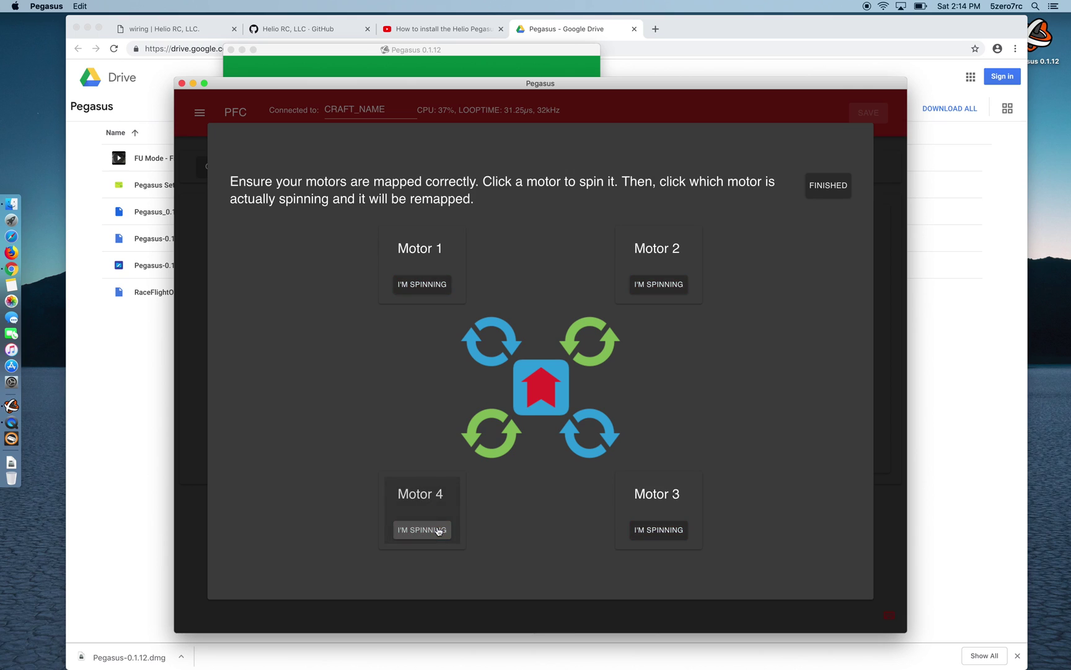
{"action": "left_click", "coordinate": [674, 286]}
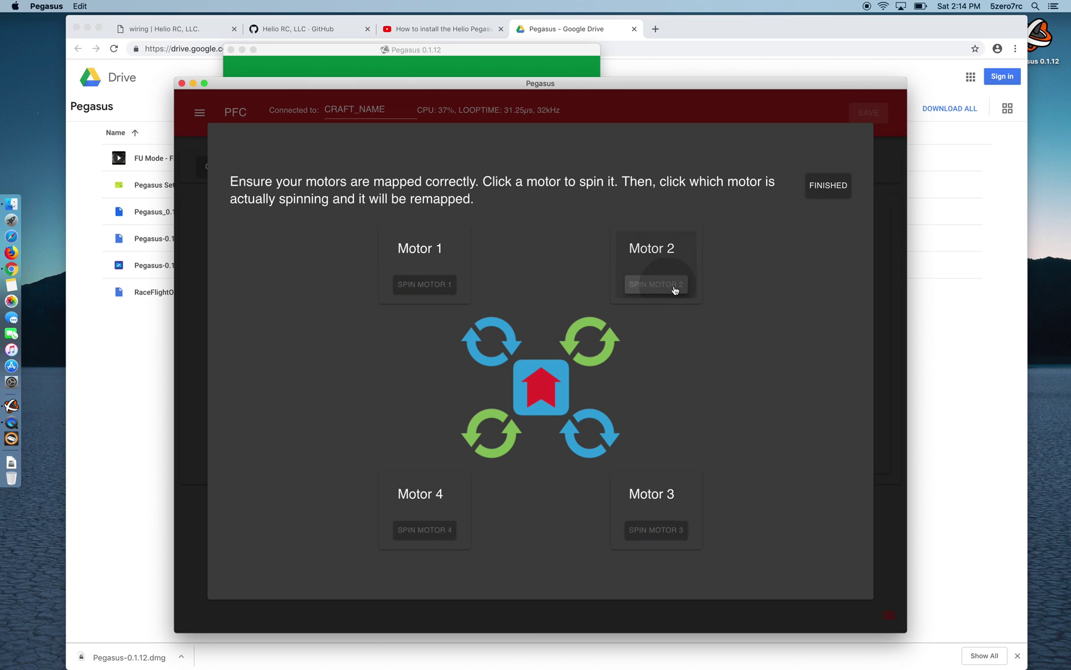
{"action": "left_click", "coordinate": [422, 537]}
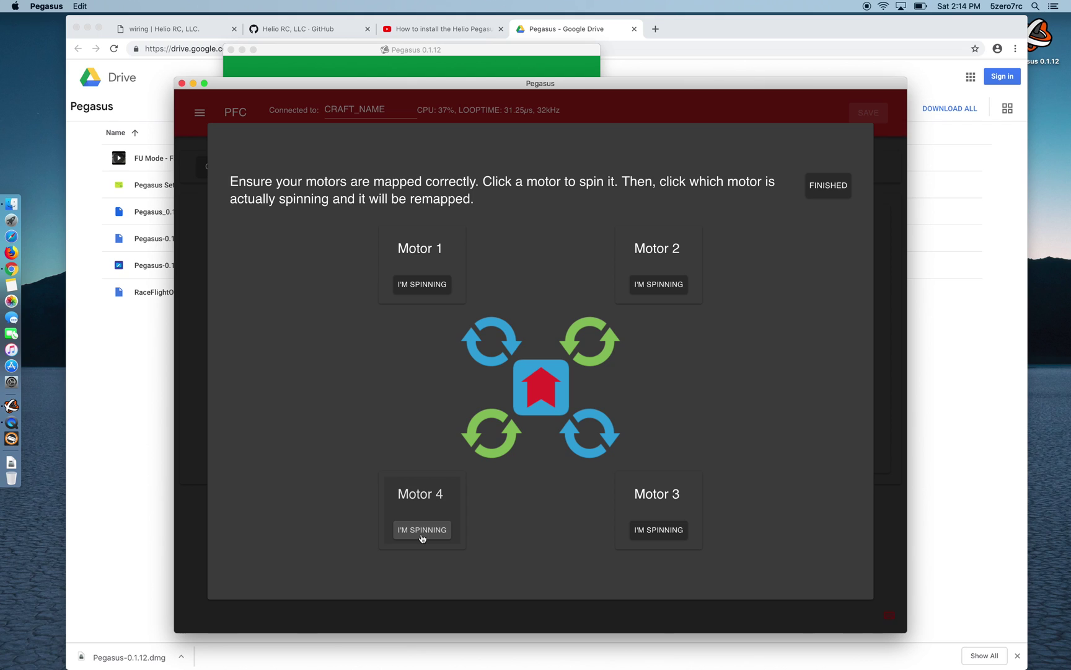
{"action": "left_click", "coordinate": [655, 531]}
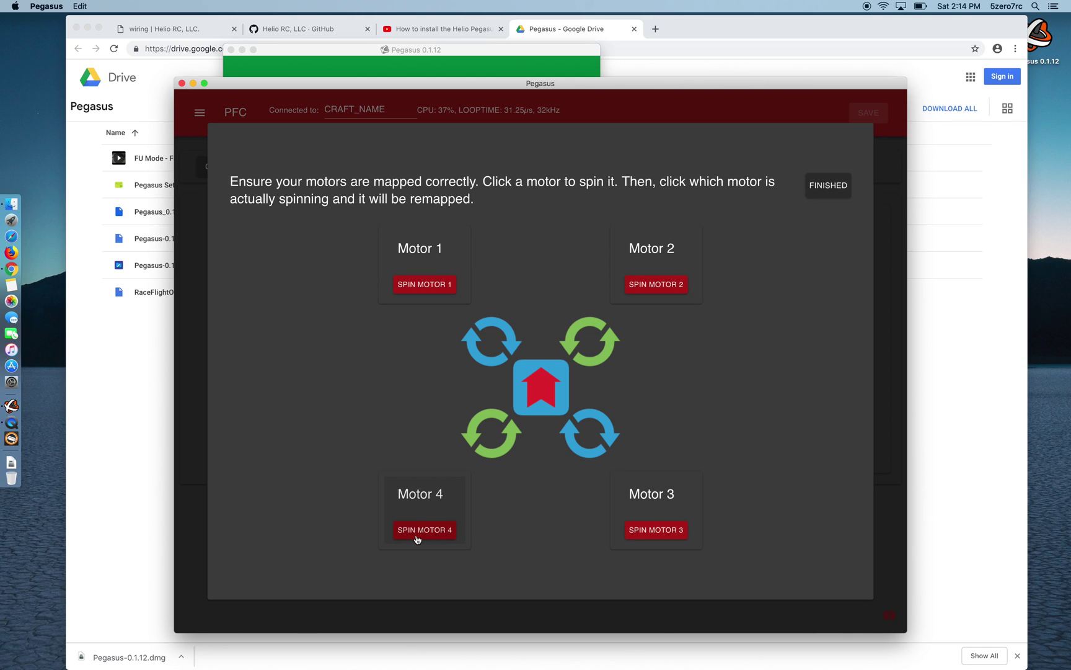
{"action": "left_click", "coordinate": [417, 537]}
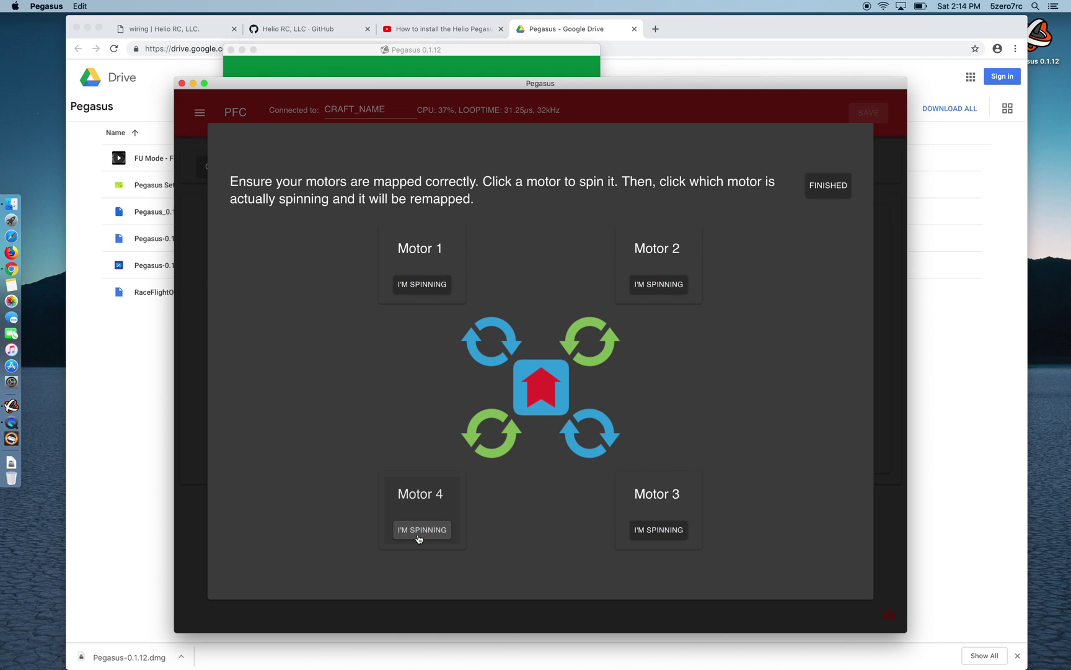
{"action": "left_click", "coordinate": [419, 533]}
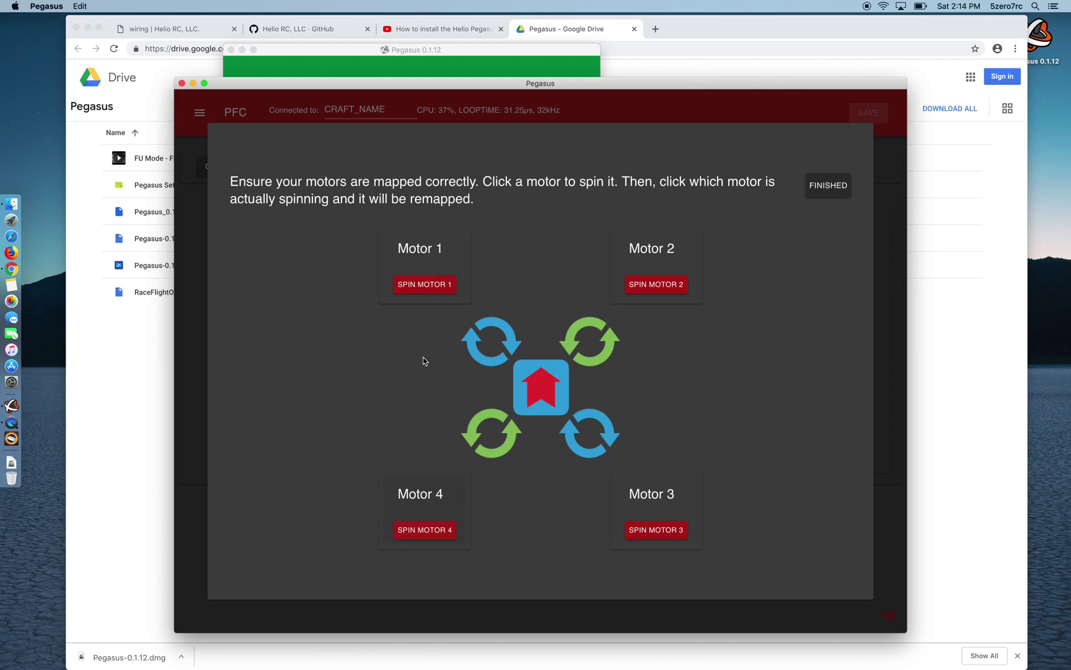
Step: Spin motors 1 to 4 one at a time, reporting each as the one actually spinning, and finish the motor mapping
{"action": "left_click", "coordinate": [421, 284]}
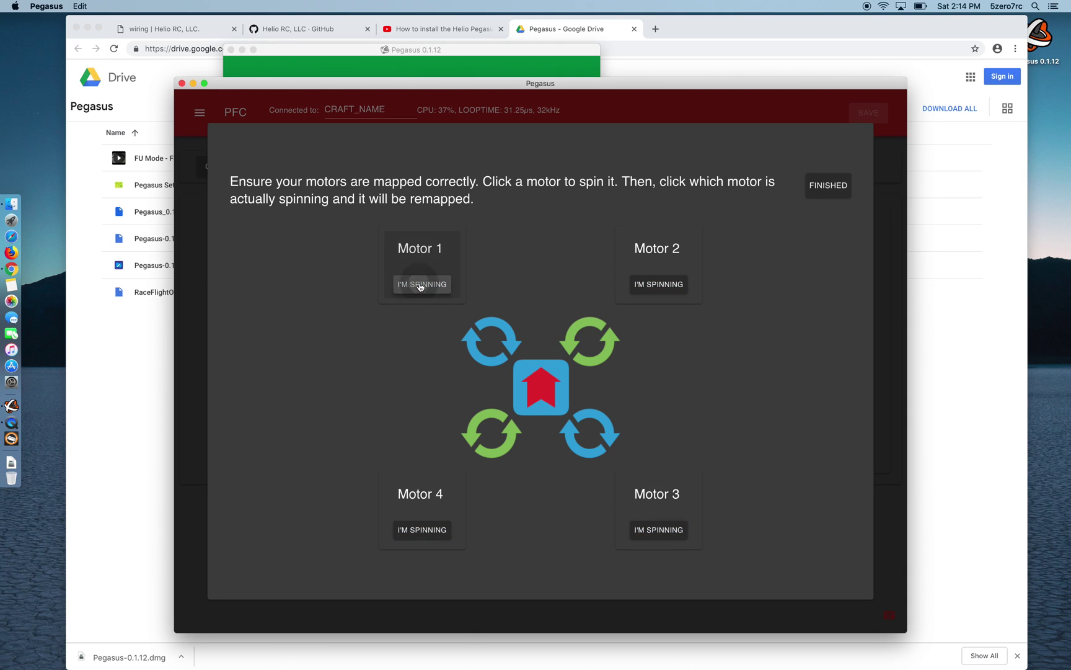
{"action": "left_click", "coordinate": [669, 285]}
{"action": "left_click", "coordinate": [669, 286]}
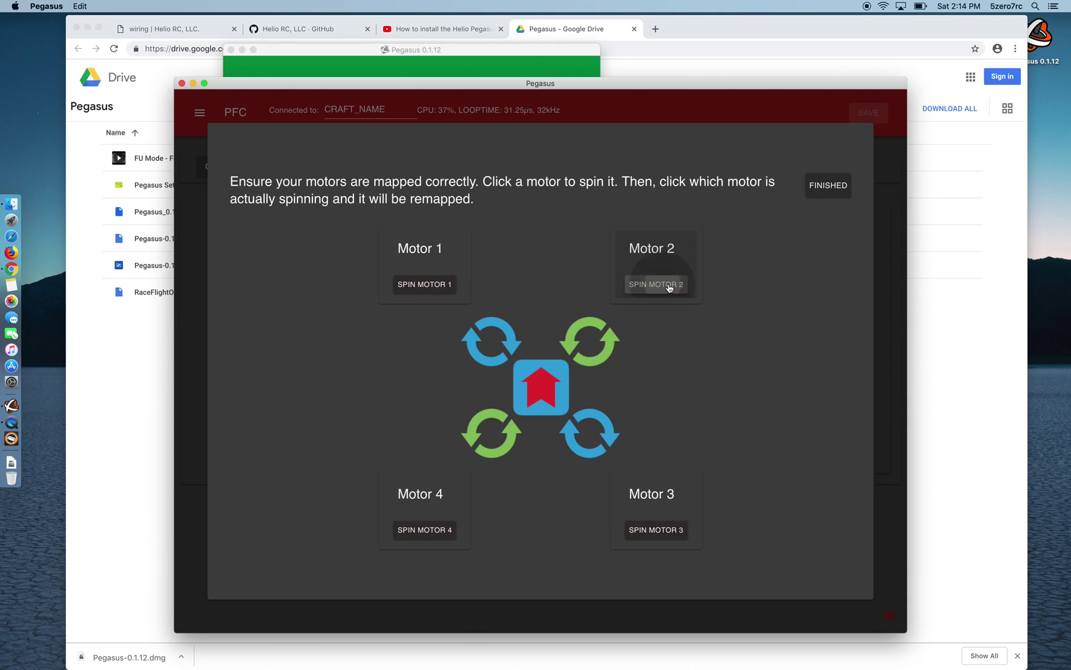
{"action": "left_click", "coordinate": [662, 530]}
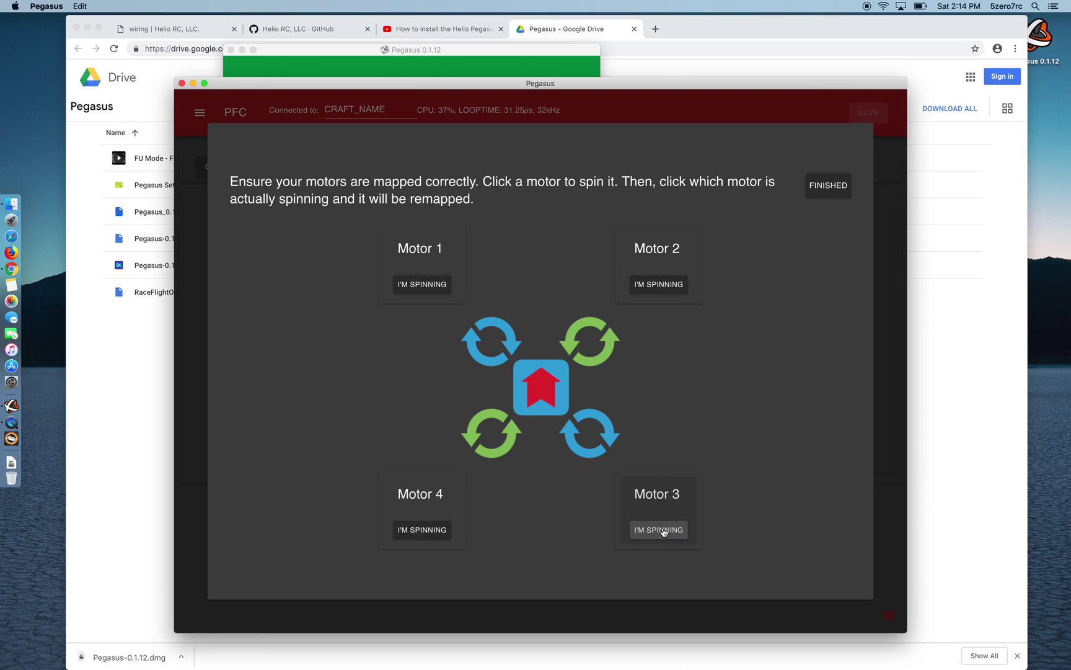
{"action": "left_click", "coordinate": [662, 532]}
{"action": "left_click", "coordinate": [444, 531]}
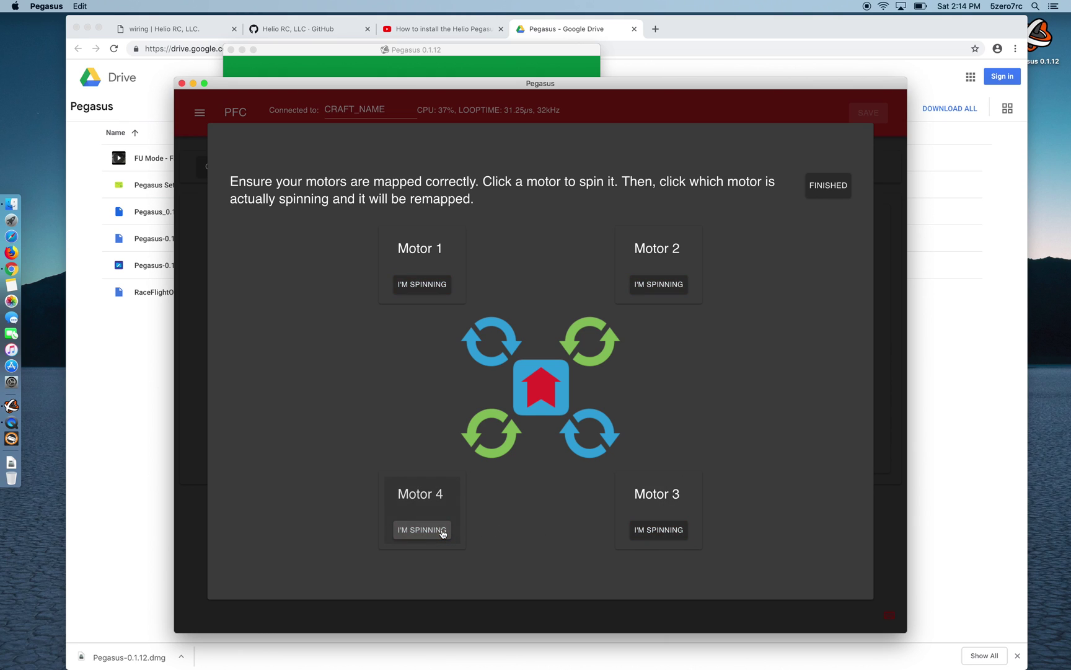
{"action": "left_click", "coordinate": [443, 531]}
{"action": "left_click", "coordinate": [824, 188]}
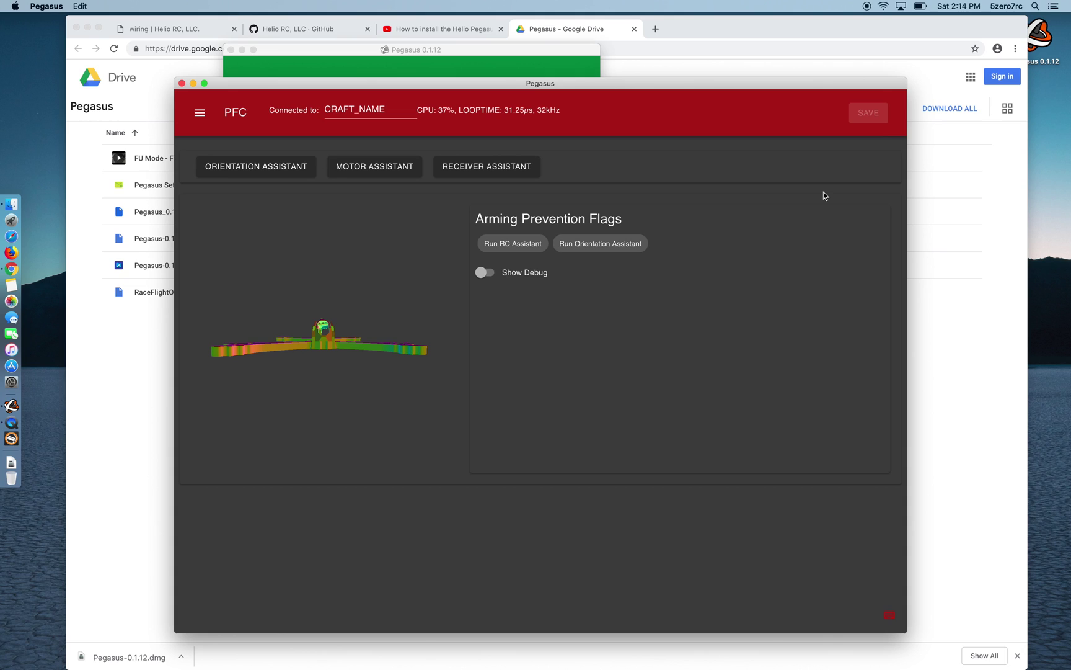
Step: Start the Receiver Assistant, switch to Chrome and open the full-size HelioSpring wiring diagram from the Helio documentation page
{"action": "left_click", "coordinate": [511, 171]}
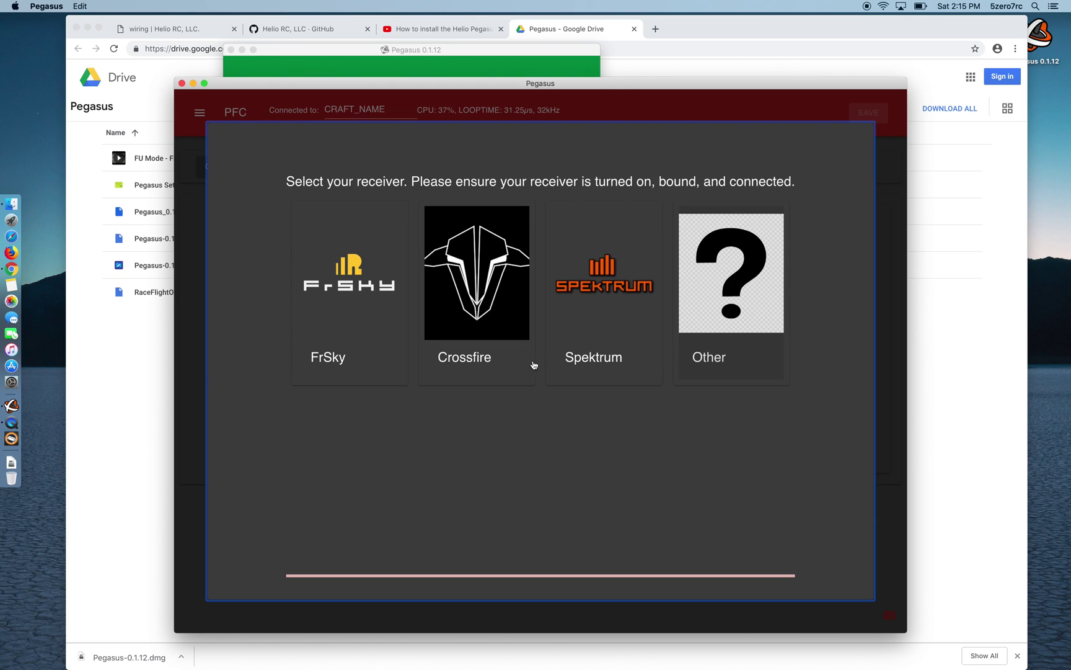
{"action": "left_click", "coordinate": [145, 364]}
{"action": "left_click", "coordinate": [175, 27]}
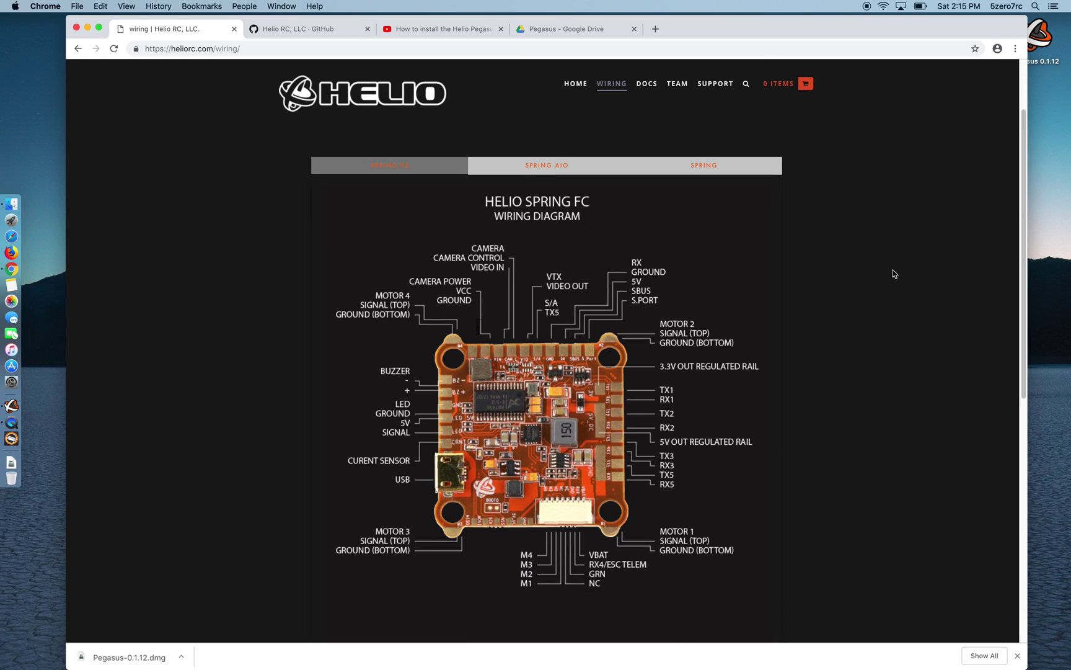
{"action": "scroll", "coordinate": [895, 273], "scroll_direction": "down", "scroll_amount": 5}
{"action": "scroll", "coordinate": [892, 271], "scroll_direction": "up", "scroll_amount": 5}
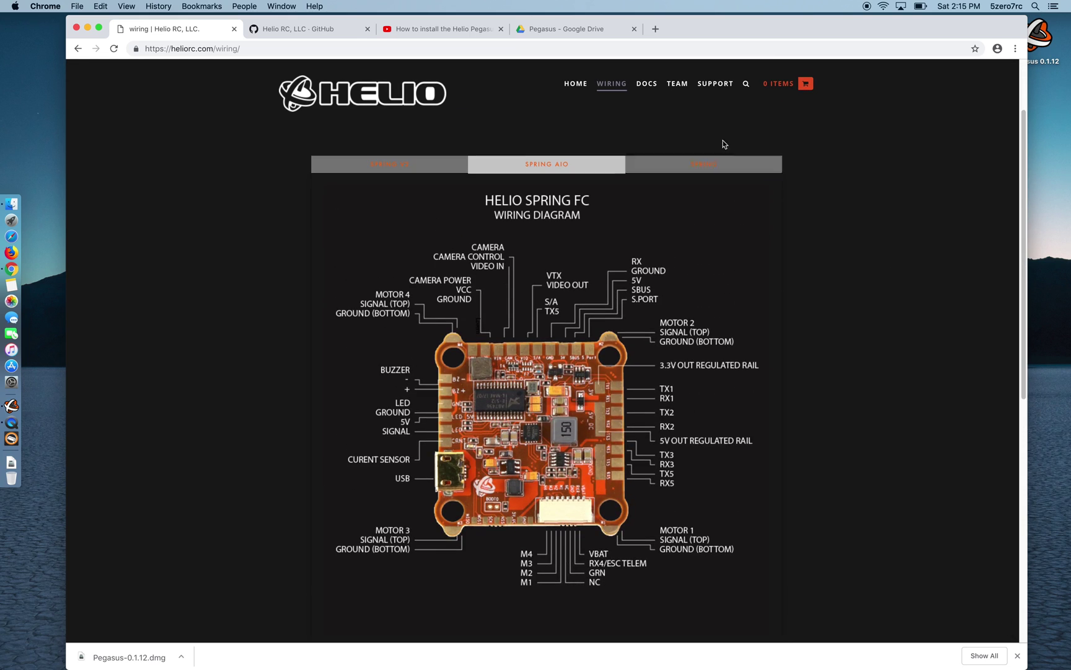
{"action": "left_click", "coordinate": [640, 82]}
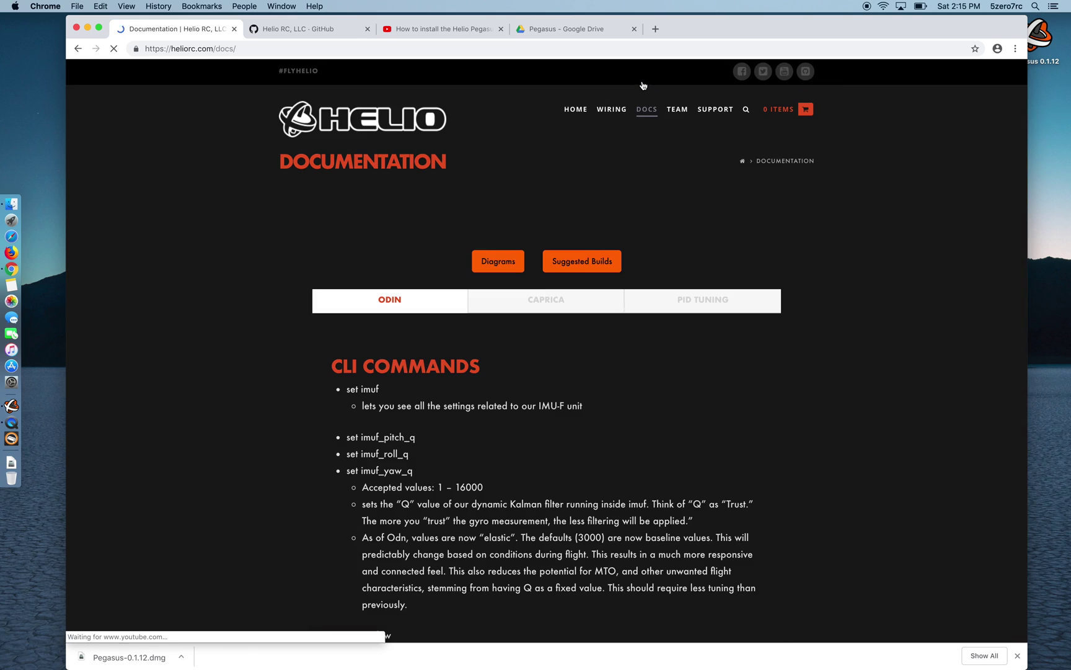
{"action": "scroll", "coordinate": [806, 268], "scroll_direction": "down", "scroll_amount": 15}
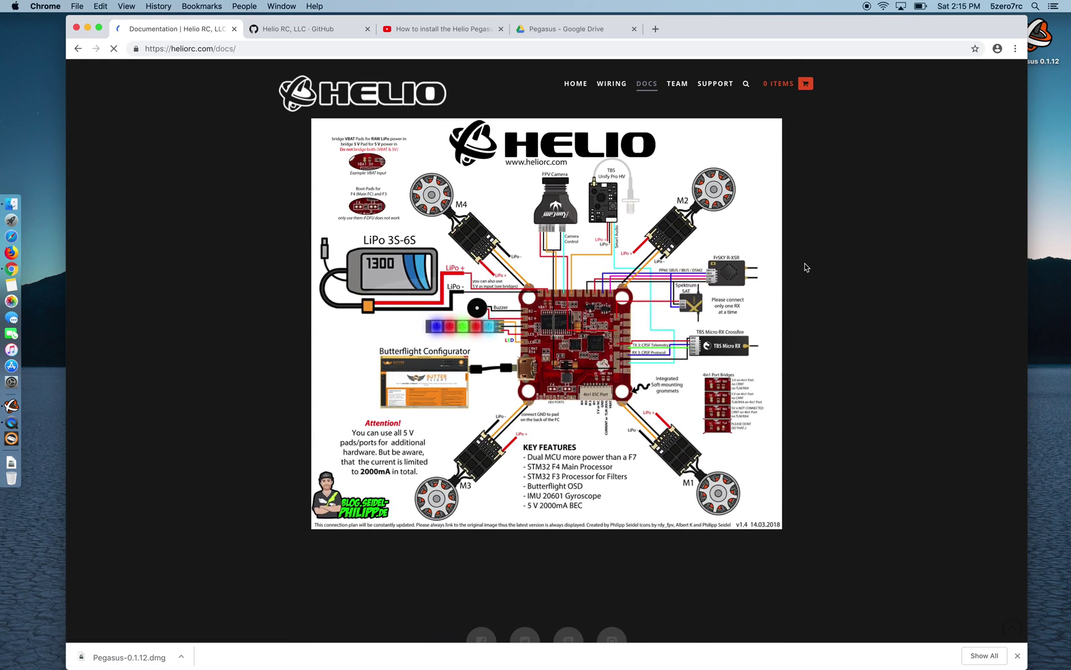
{"action": "left_click", "coordinate": [647, 285]}
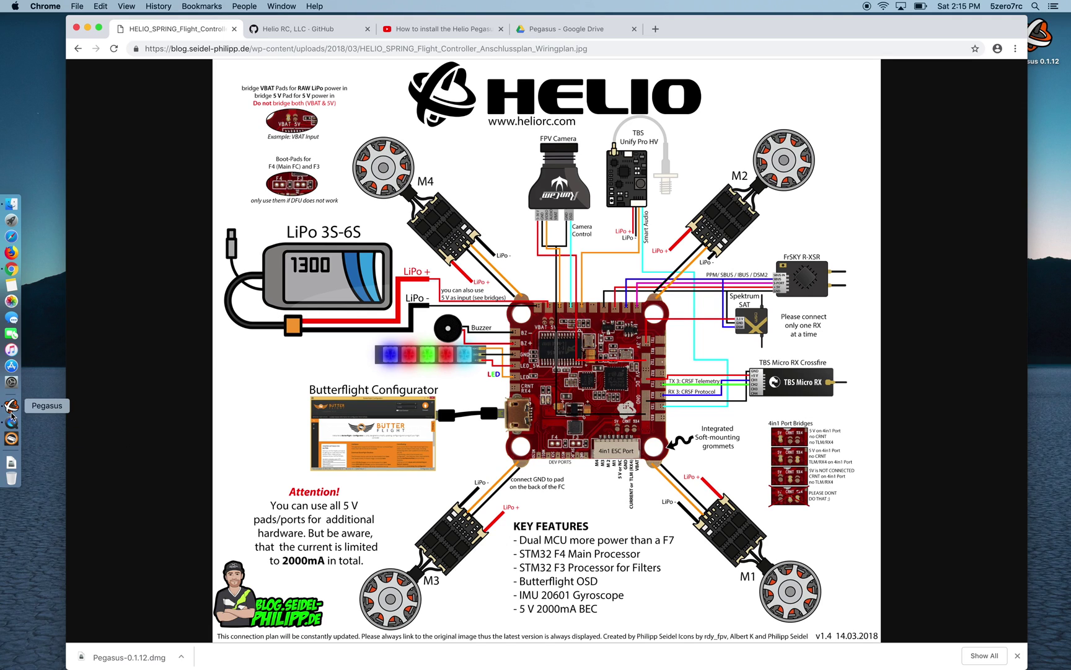
Step: Switch back to Pegasus, leave the receiver selection and open the OSD settings
{"action": "left_click", "coordinate": [11, 408]}
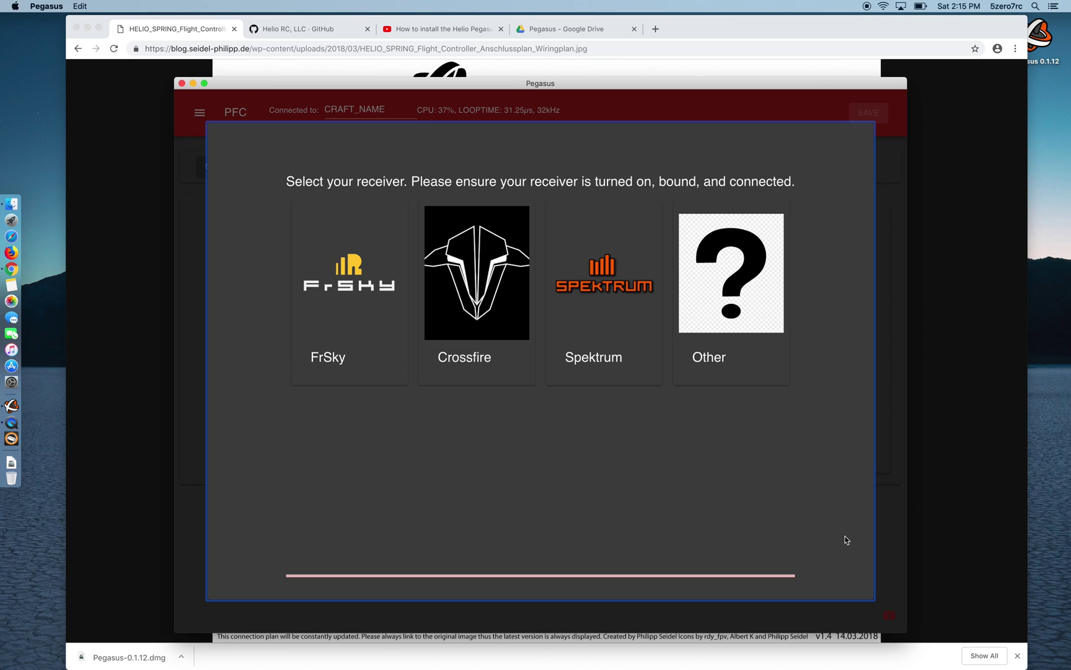
{"action": "left_click", "coordinate": [194, 99]}
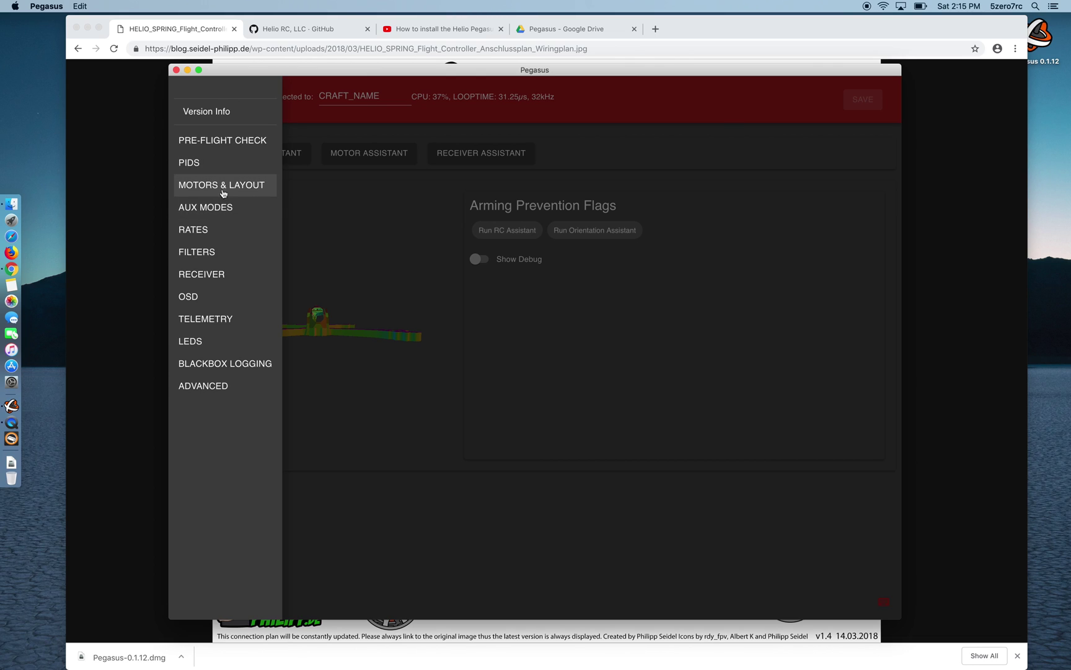
{"action": "left_click", "coordinate": [220, 296]}
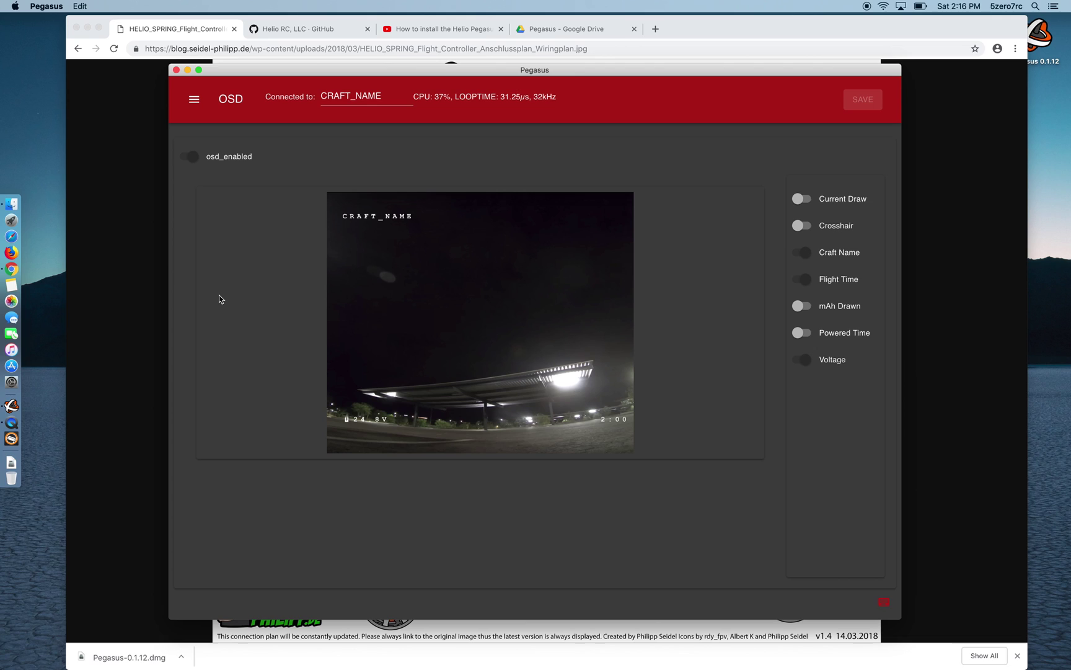
Step: Turn on Current Draw and Crosshair in the OSD, and switch Craft Name off and on again
{"action": "left_click", "coordinate": [800, 199]}
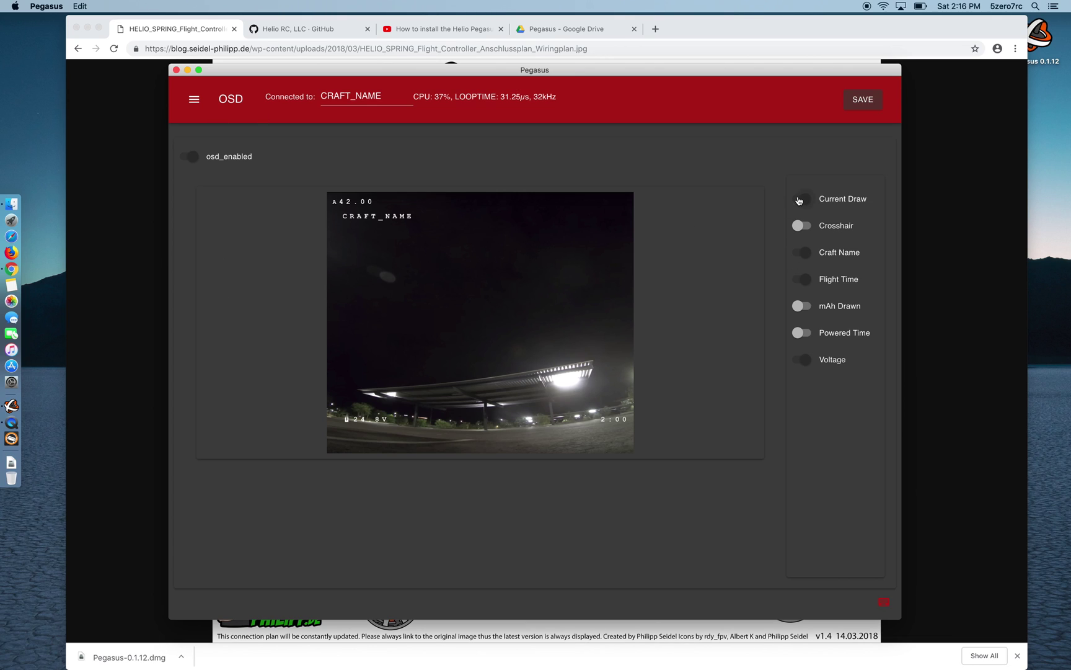
{"action": "left_click", "coordinate": [800, 227]}
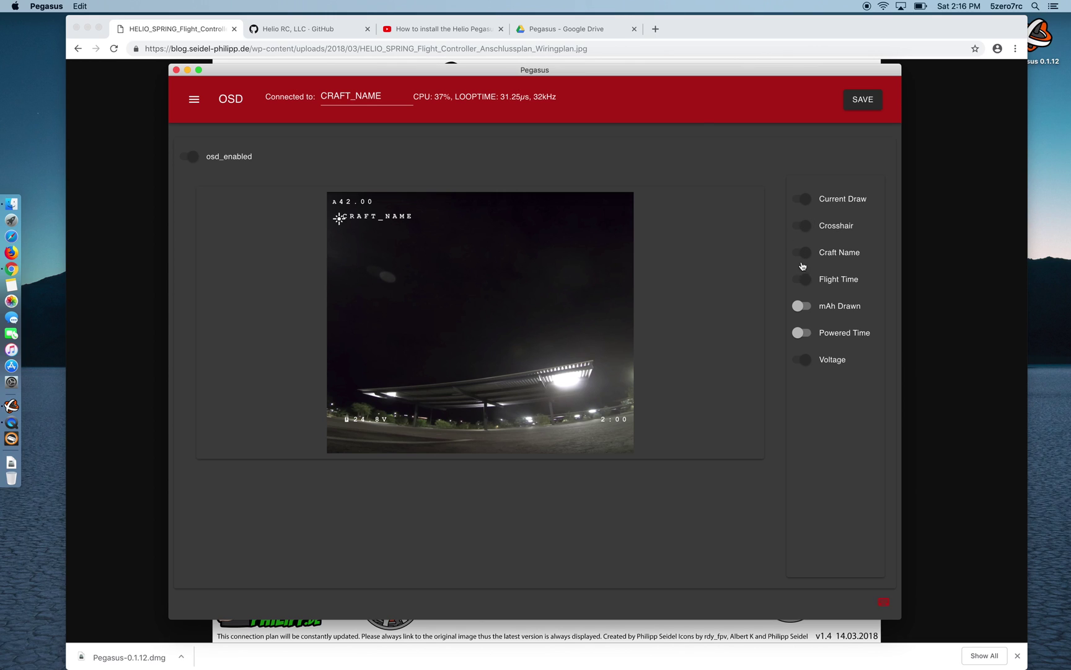
{"action": "left_click", "coordinate": [803, 258]}
{"action": "left_click", "coordinate": [802, 258]}
Step: Move the craft name to the upper centre of the OSD preview and turn off Current Draw and Crosshair
{"action": "left_click_drag", "start_coordinate": [367, 221], "coordinate": [473, 217]}
{"action": "left_click", "coordinate": [807, 201]}
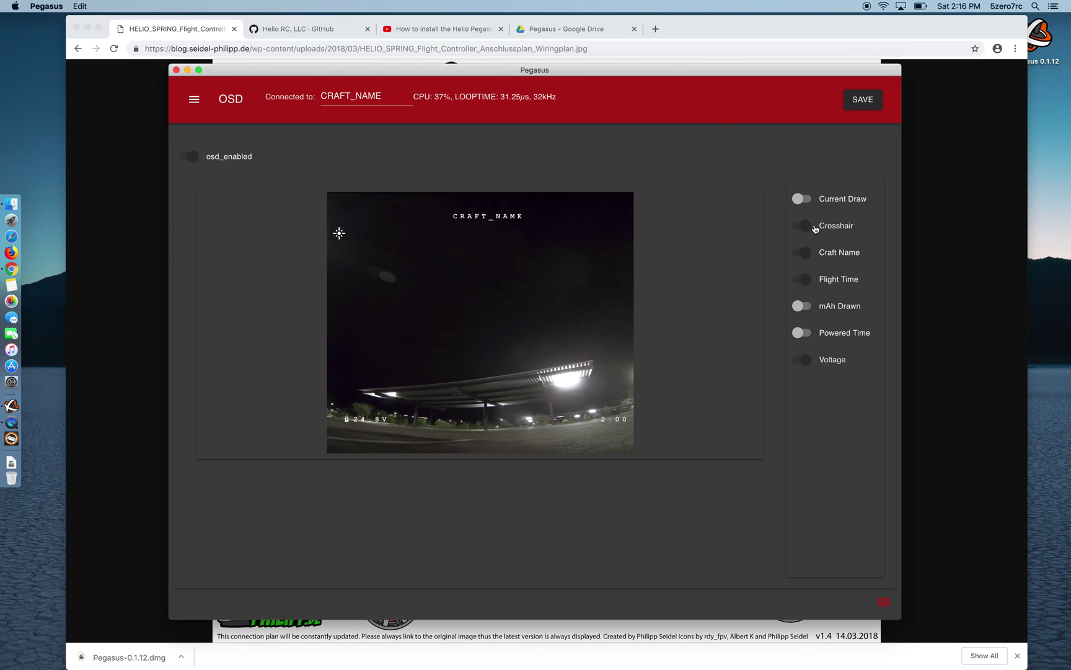
{"action": "left_click", "coordinate": [809, 227]}
Step: Move the voltage and flight time elements upward and inward from the lower corners of the OSD preview
{"action": "mouse_move", "coordinate": [377, 421]}
{"action": "left_mouse_down"}
{"action": "mouse_move", "coordinate": [379, 390]}
{"action": "mouse_move", "coordinate": [380, 407]}
{"action": "left_mouse_up"}
{"action": "left_click_drag", "start_coordinate": [615, 423], "coordinate": [586, 399]}
{"action": "left_click_drag", "start_coordinate": [359, 407], "coordinate": [408, 393]}
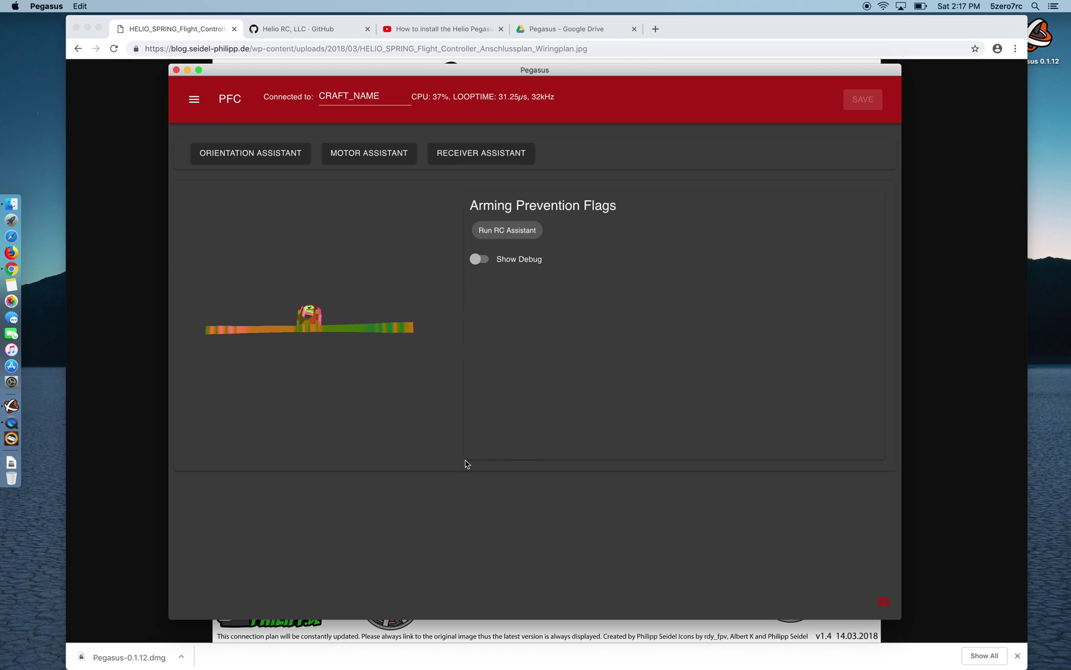
Step: Switch to Chrome and open the Support page of heliorc.com in a new tab
{"action": "left_click", "coordinate": [294, 31]}
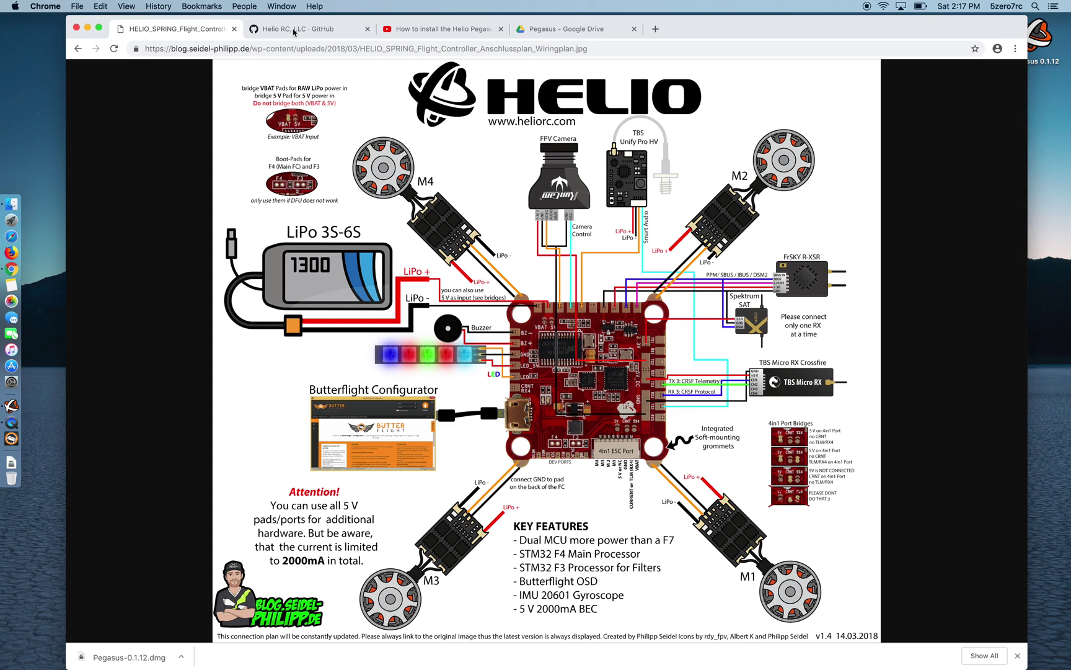
{"action": "left_click", "coordinate": [294, 29]}
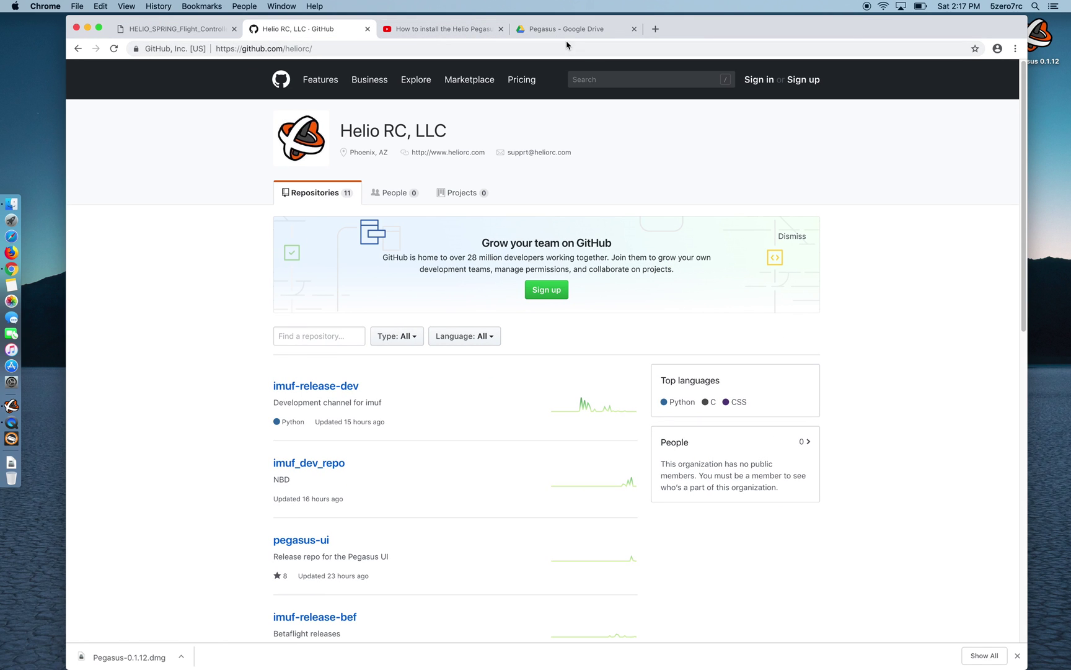
{"action": "key", "text": "super+t"}
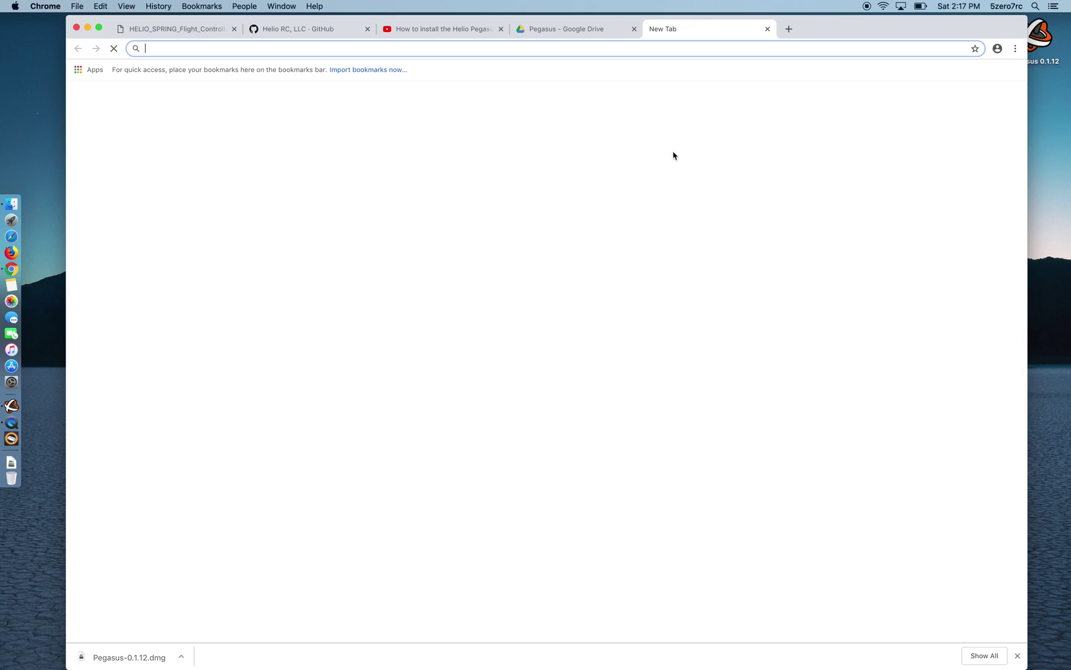
{"action": "type", "text": "heli"}
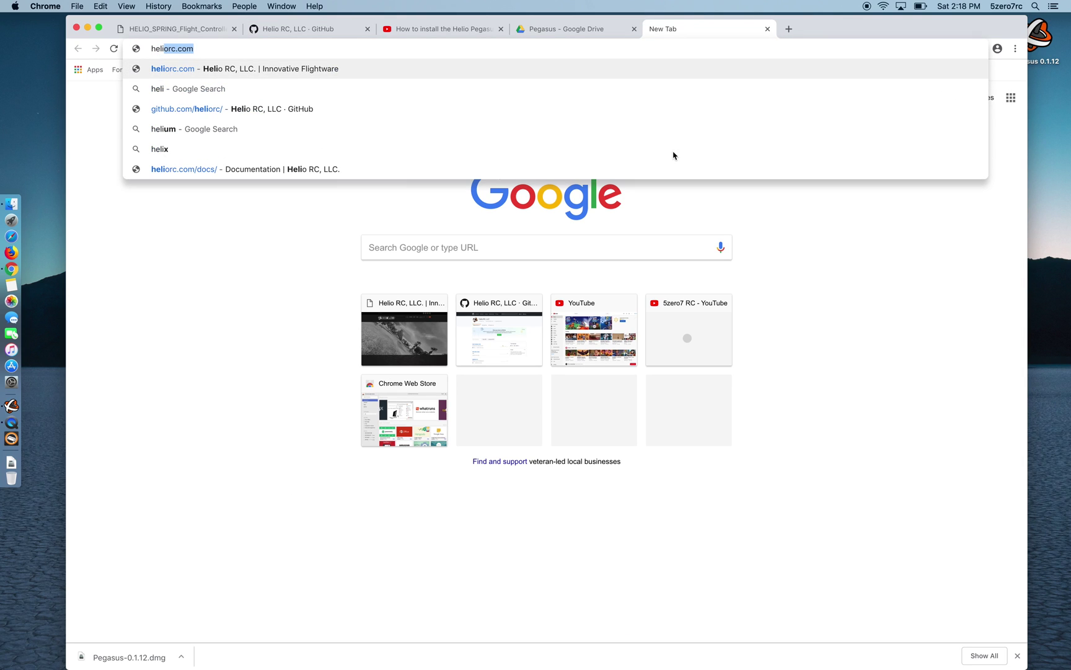
{"action": "key", "text": "Return"}
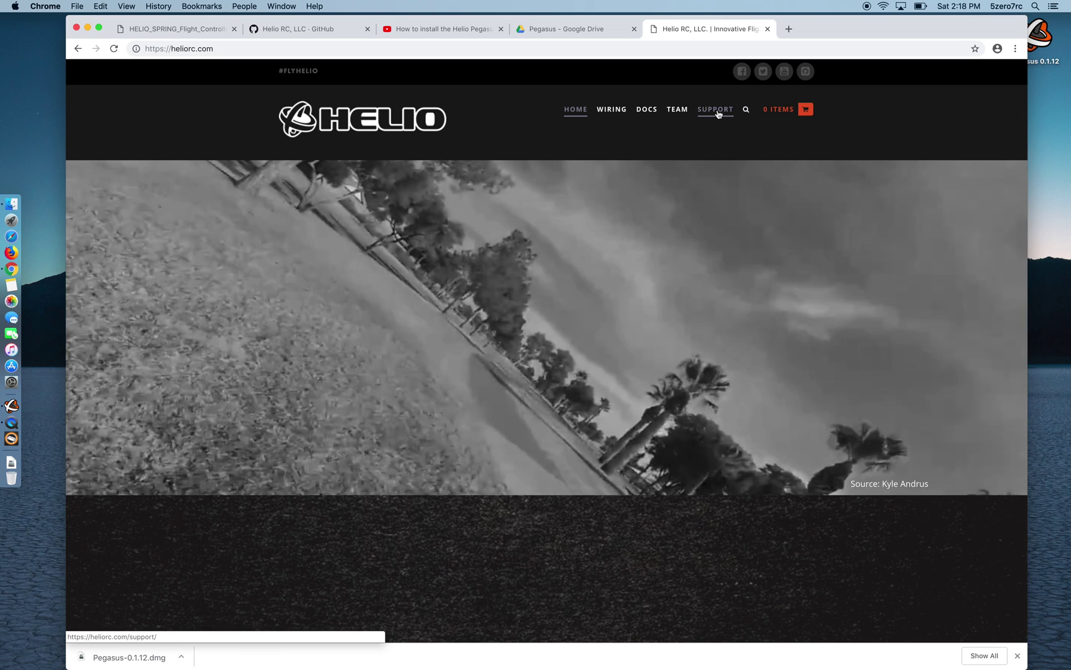
{"action": "left_click", "coordinate": [718, 115]}
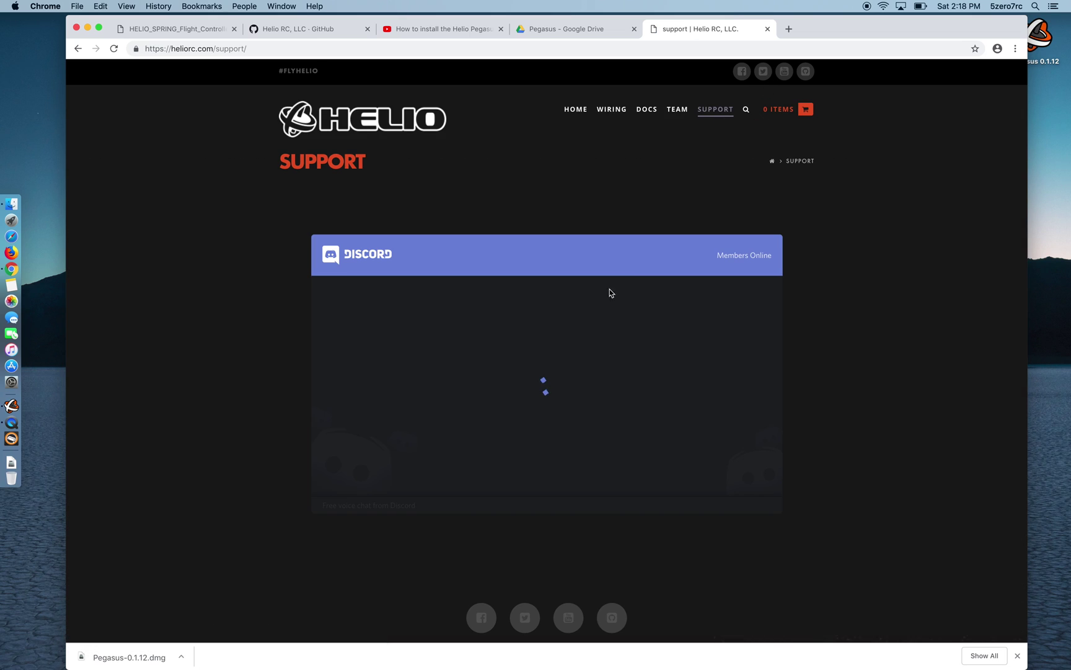